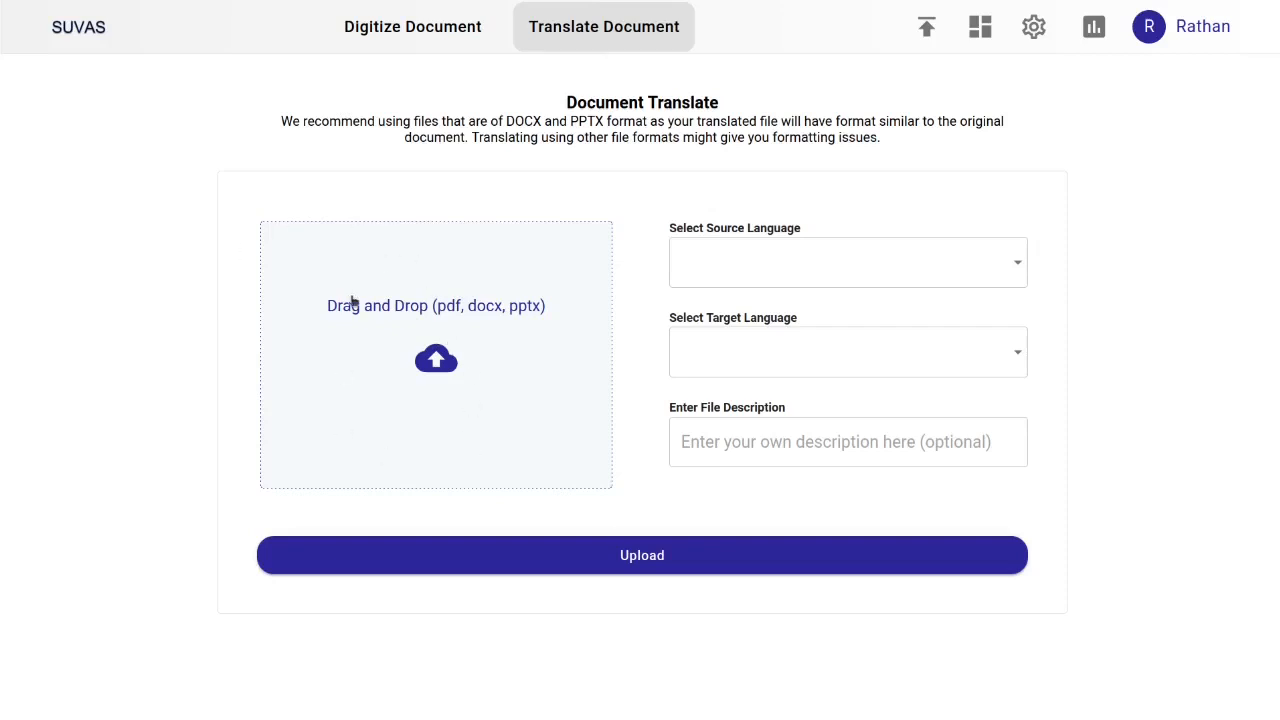
# Attach Test_Document_En.docx to the translation form and choose English as source and Hindi as target language
pyautogui.click(453, 378)
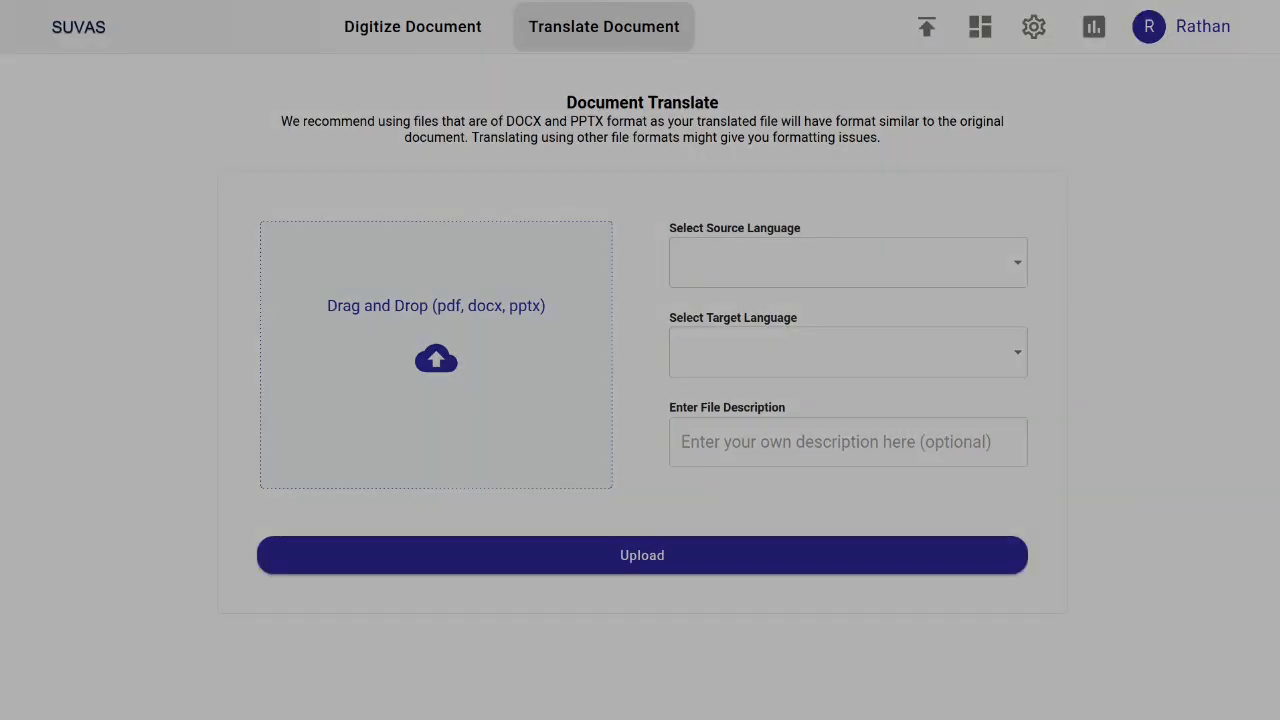
pyautogui.doubleClick(538, 357)
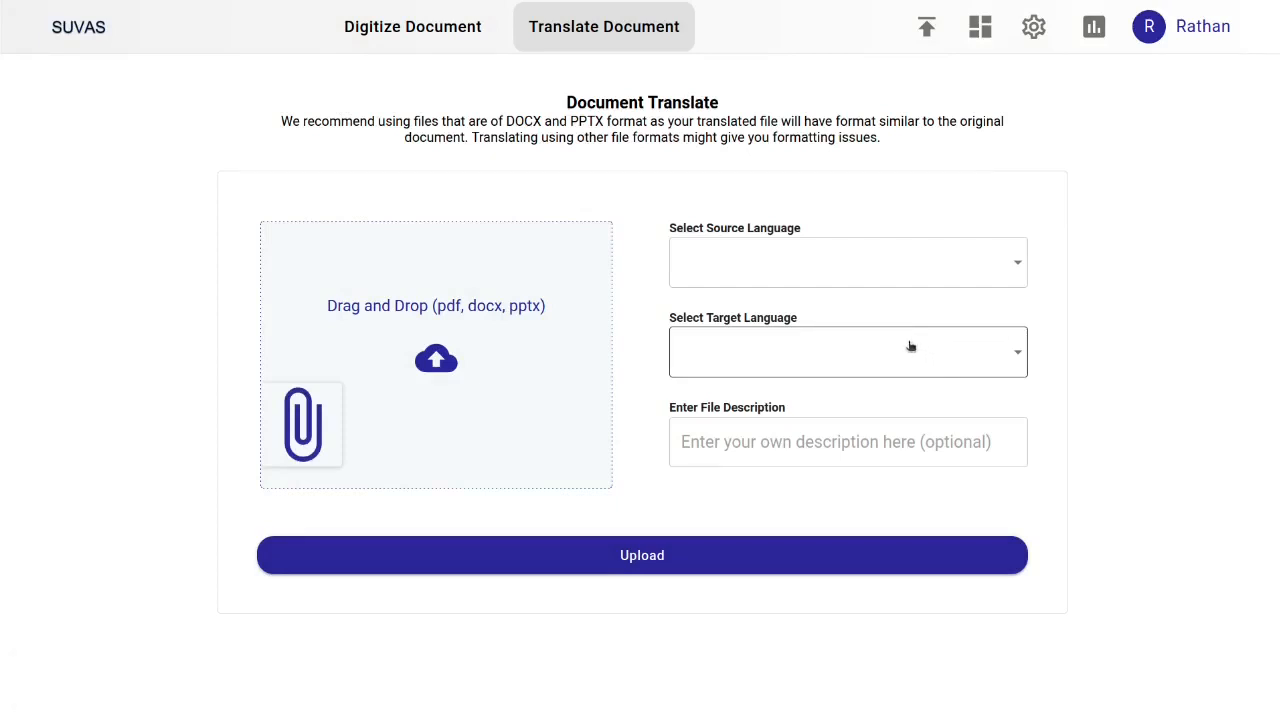
pyautogui.click(836, 264)
pyautogui.click(734, 316)
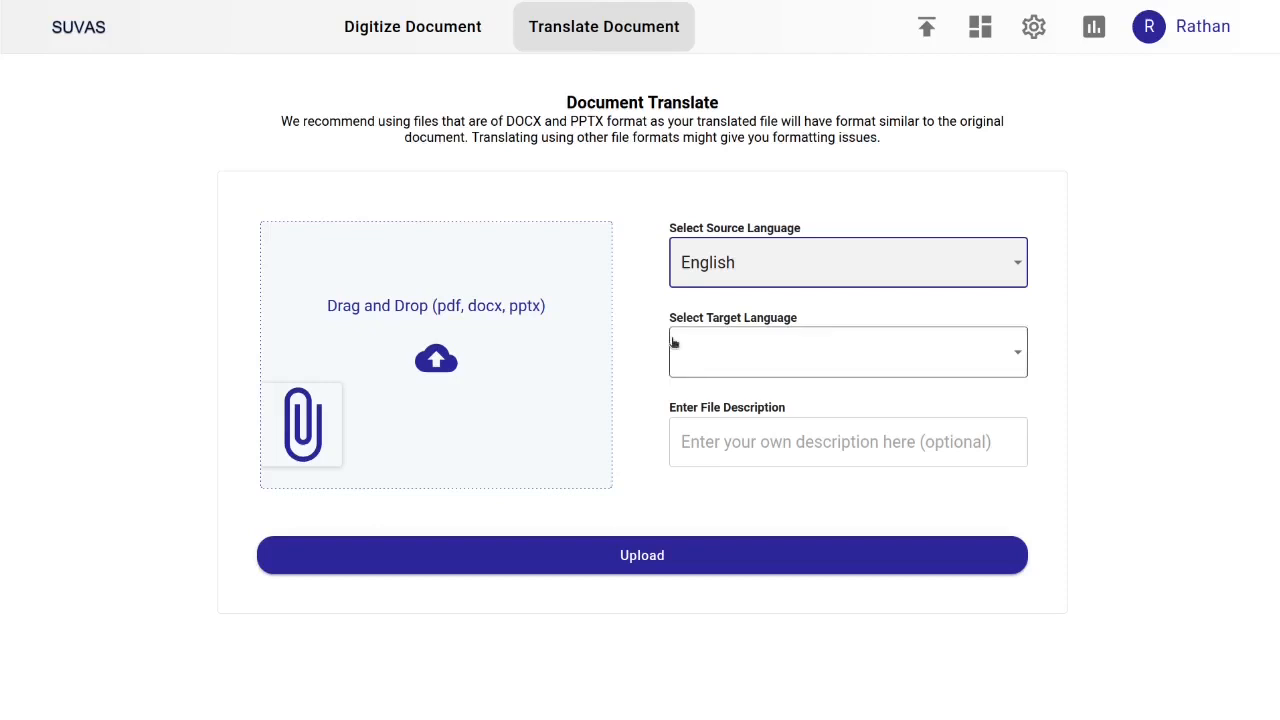
pyautogui.click(799, 366)
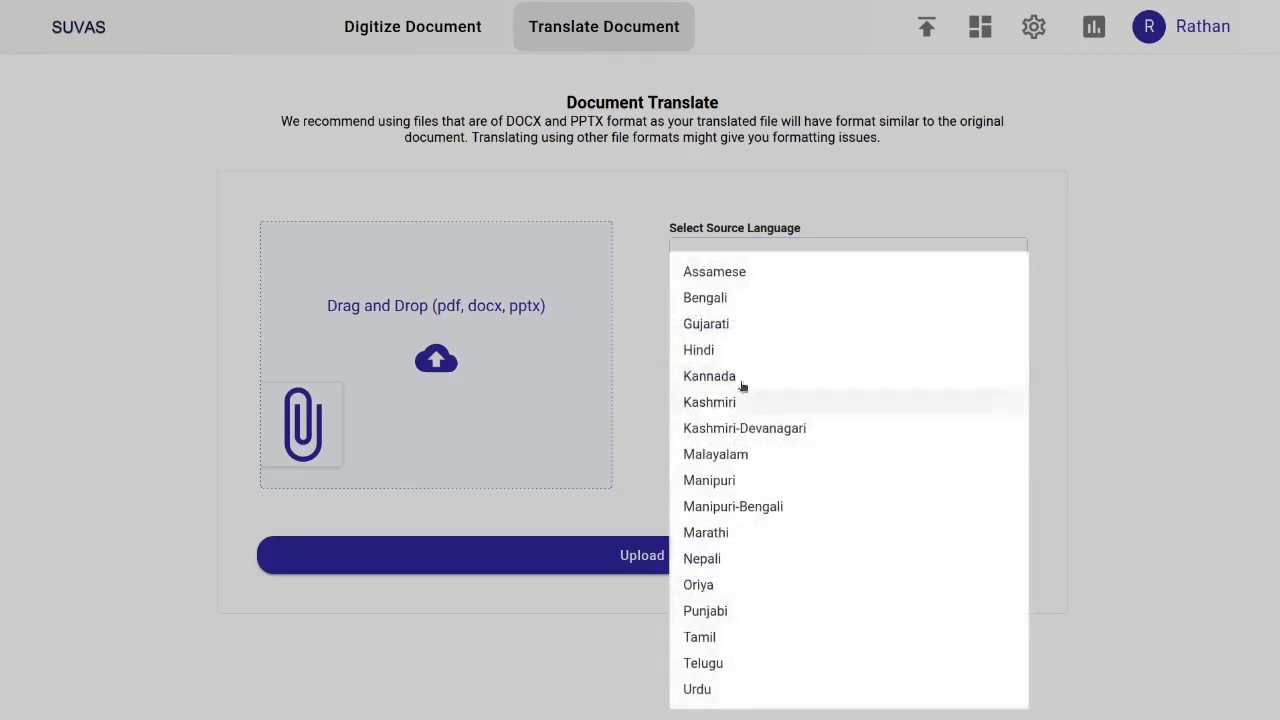
pyautogui.click(692, 346)
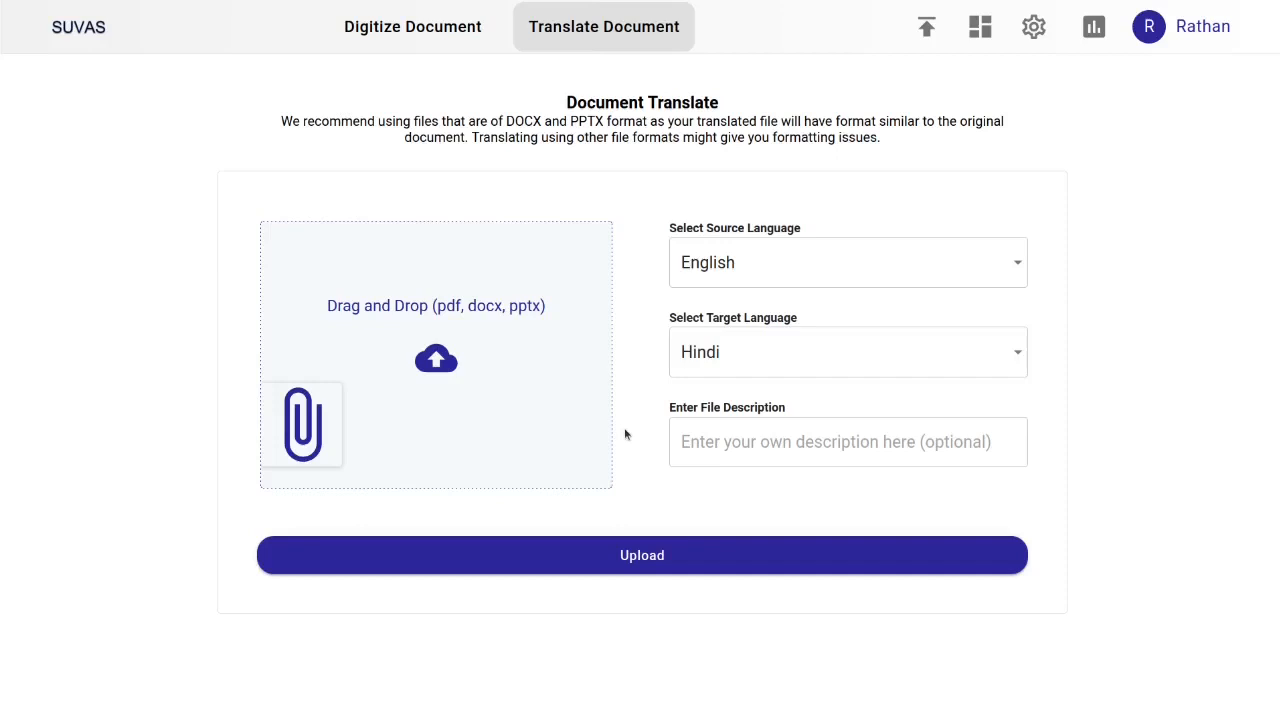
# Upload the document for translation and highlight its job ID
pyautogui.click(818, 443)
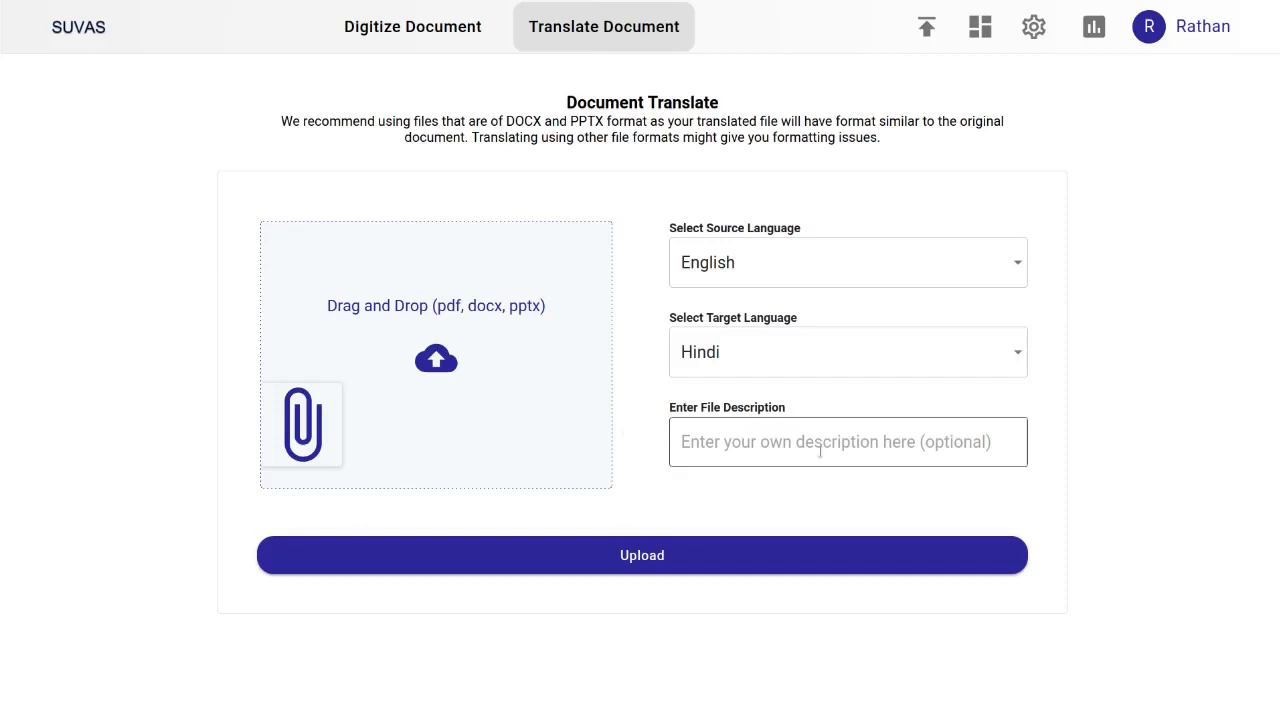
pyautogui.click(665, 560)
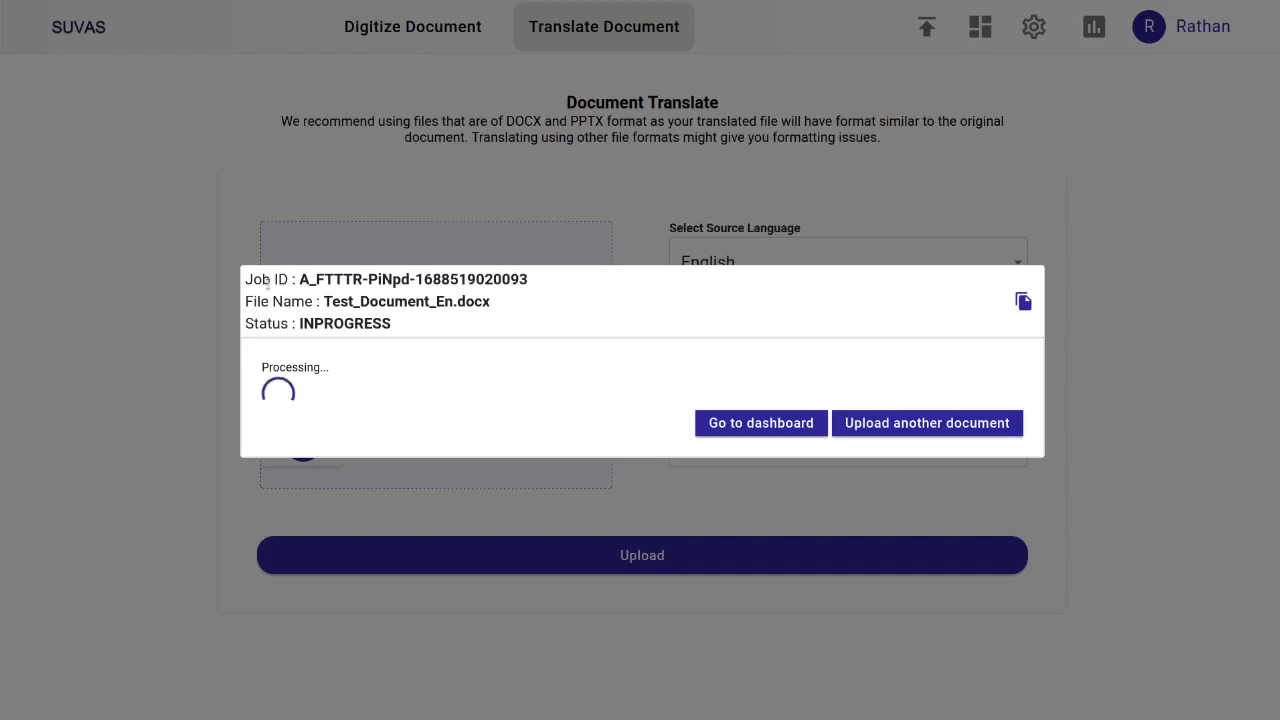
pyautogui.moveTo(243, 279); pyautogui.dragTo(533, 279)
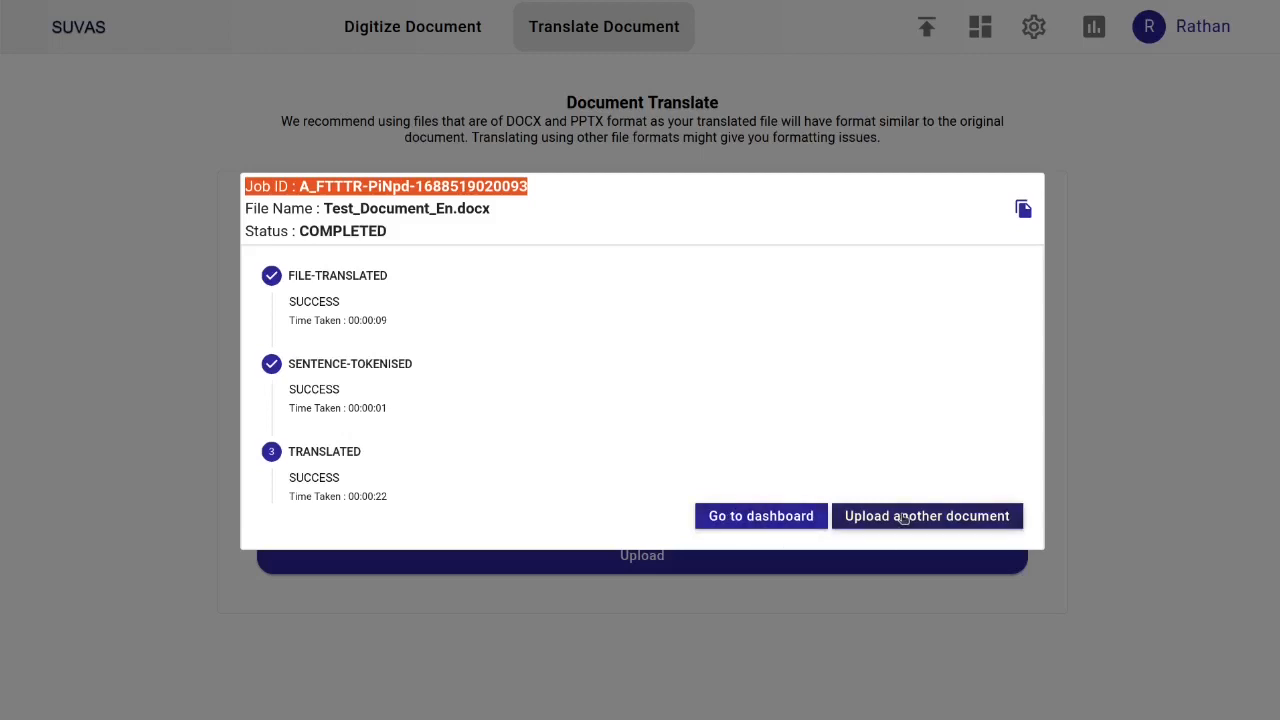
# Go to the dashboard and review the newest translation job's filename, times and status
pyautogui.click(780, 516)
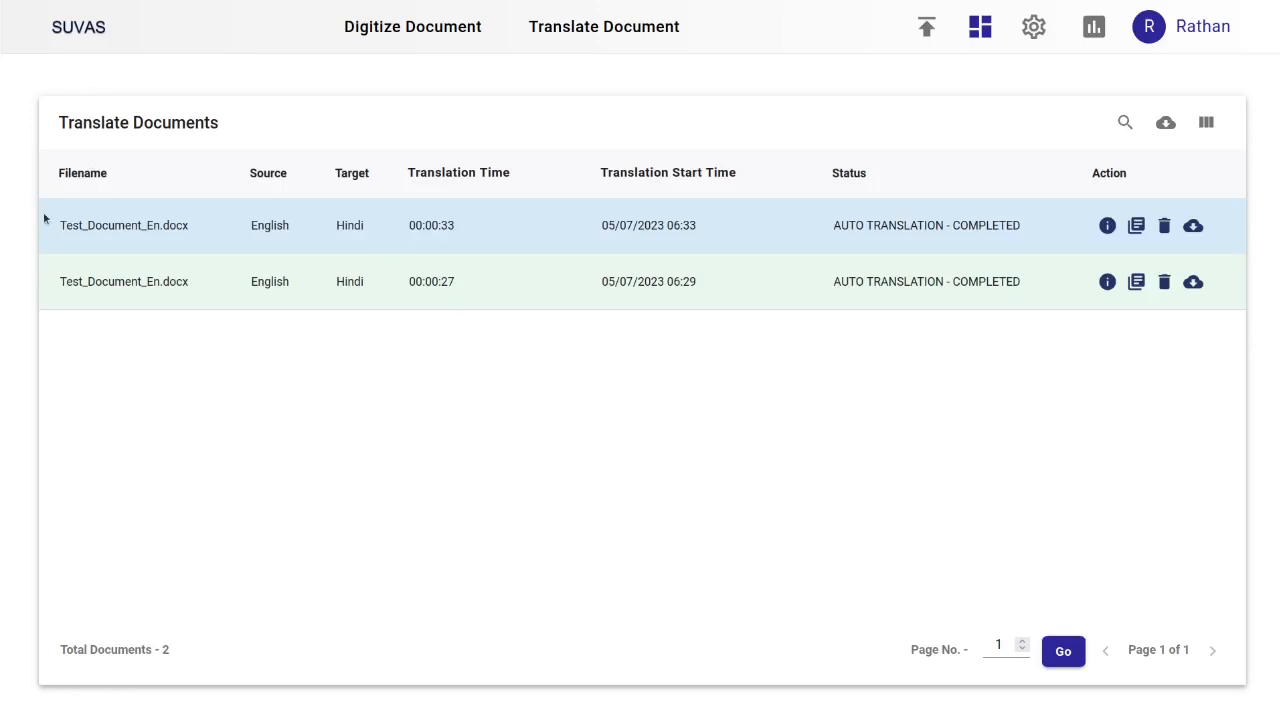
pyautogui.doubleClick(185, 225)
pyautogui.click(231, 238)
pyautogui.moveTo(331, 225); pyautogui.dragTo(466, 225)
pyautogui.moveTo(600, 226); pyautogui.dragTo(727, 243)
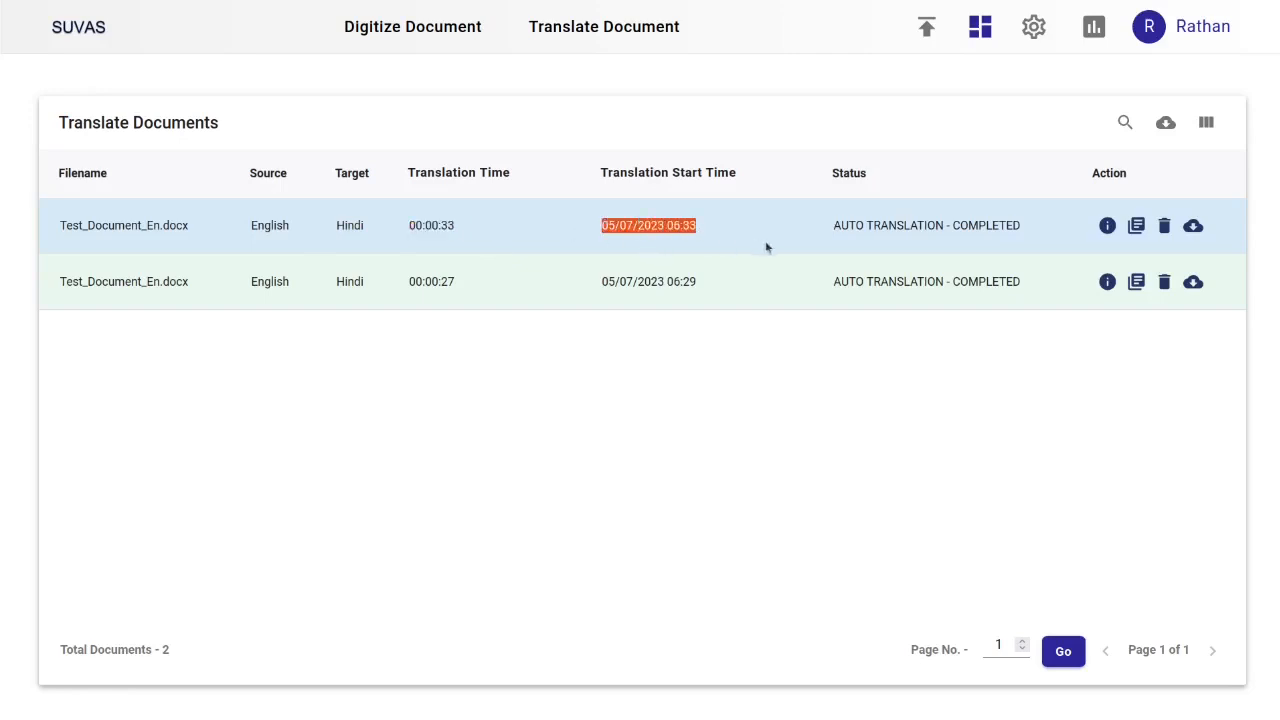
pyautogui.moveTo(831, 227); pyautogui.dragTo(929, 238)
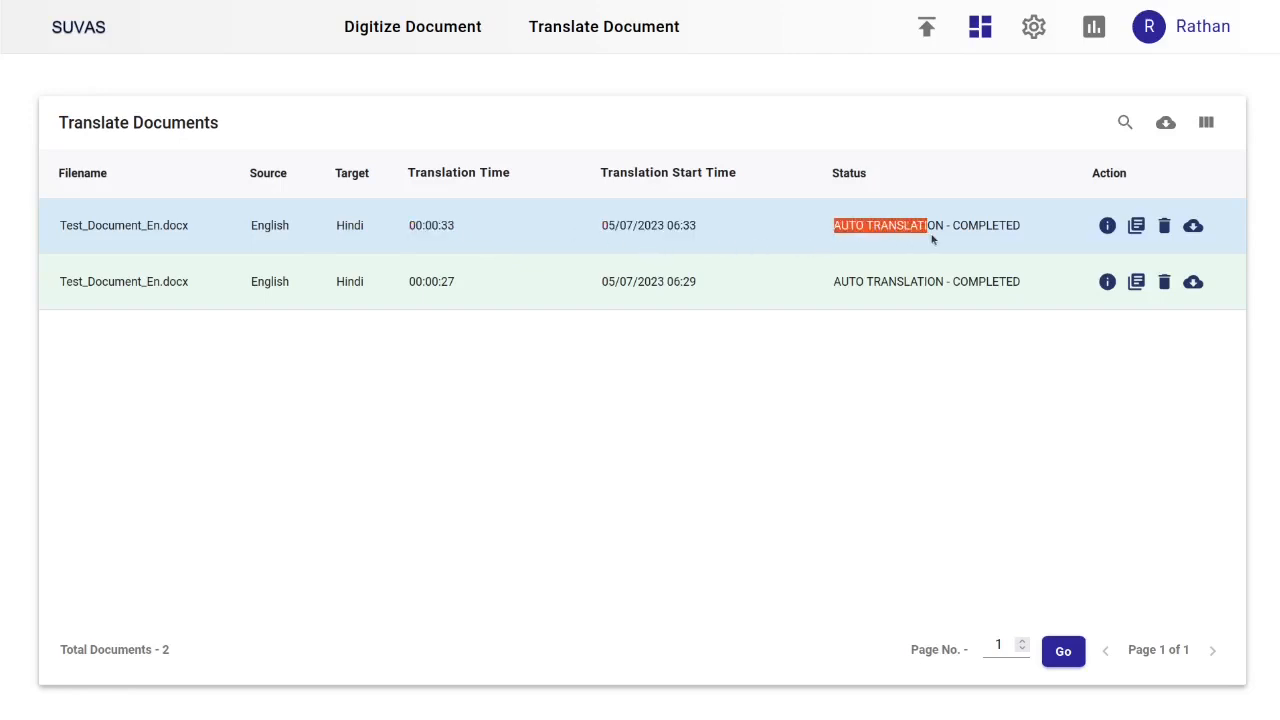
pyautogui.click(933, 240)
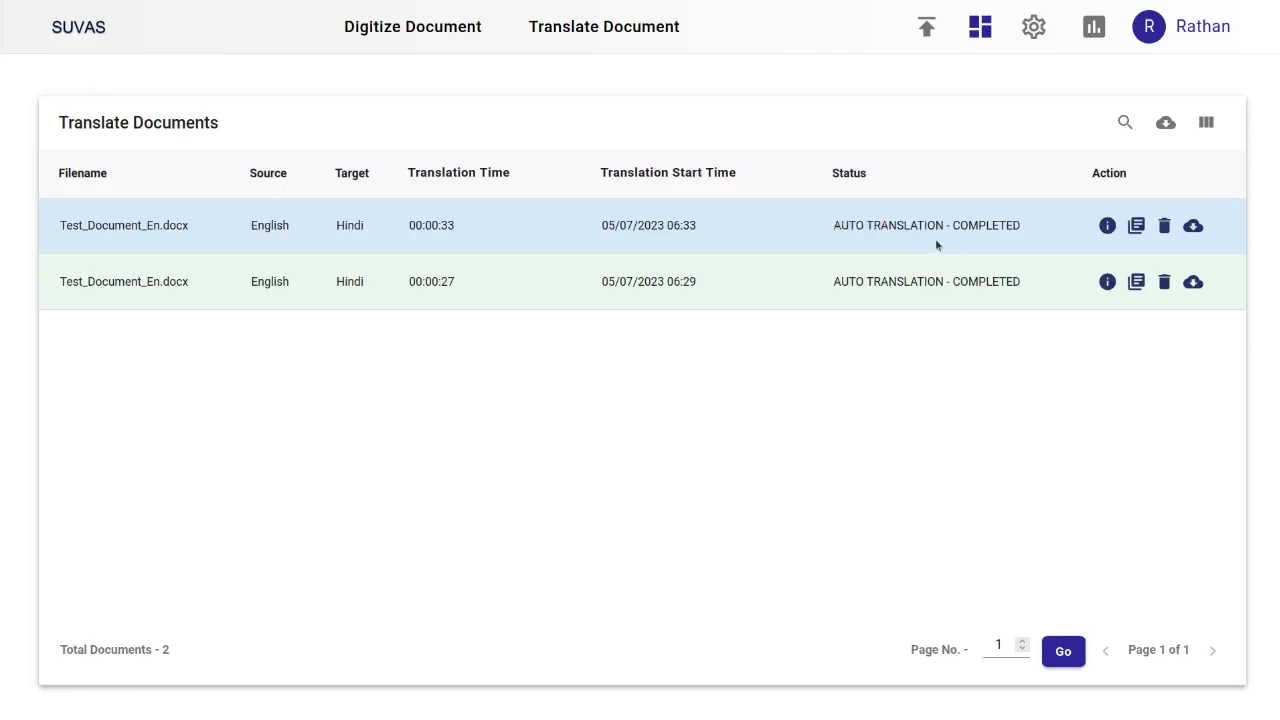
# Open the info details of the newest translation job, review its status, and close them
pyautogui.click(1106, 226)
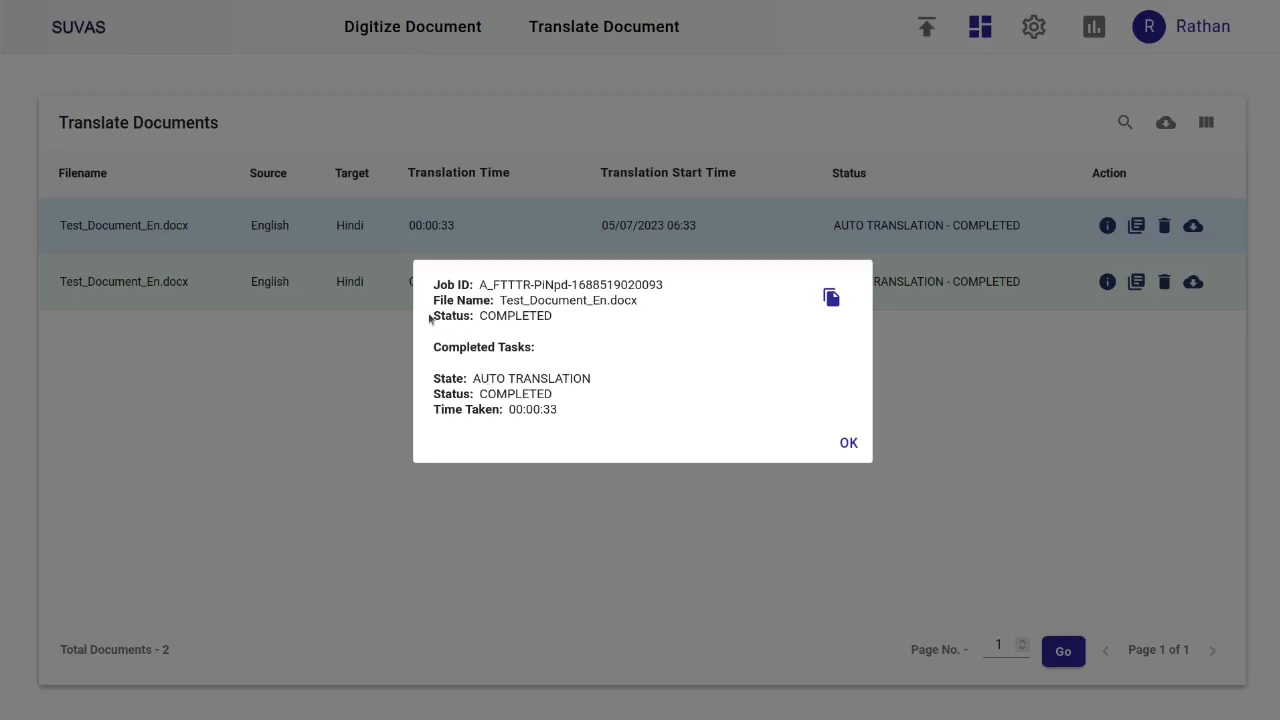
pyautogui.moveTo(431, 316); pyautogui.dragTo(565, 316)
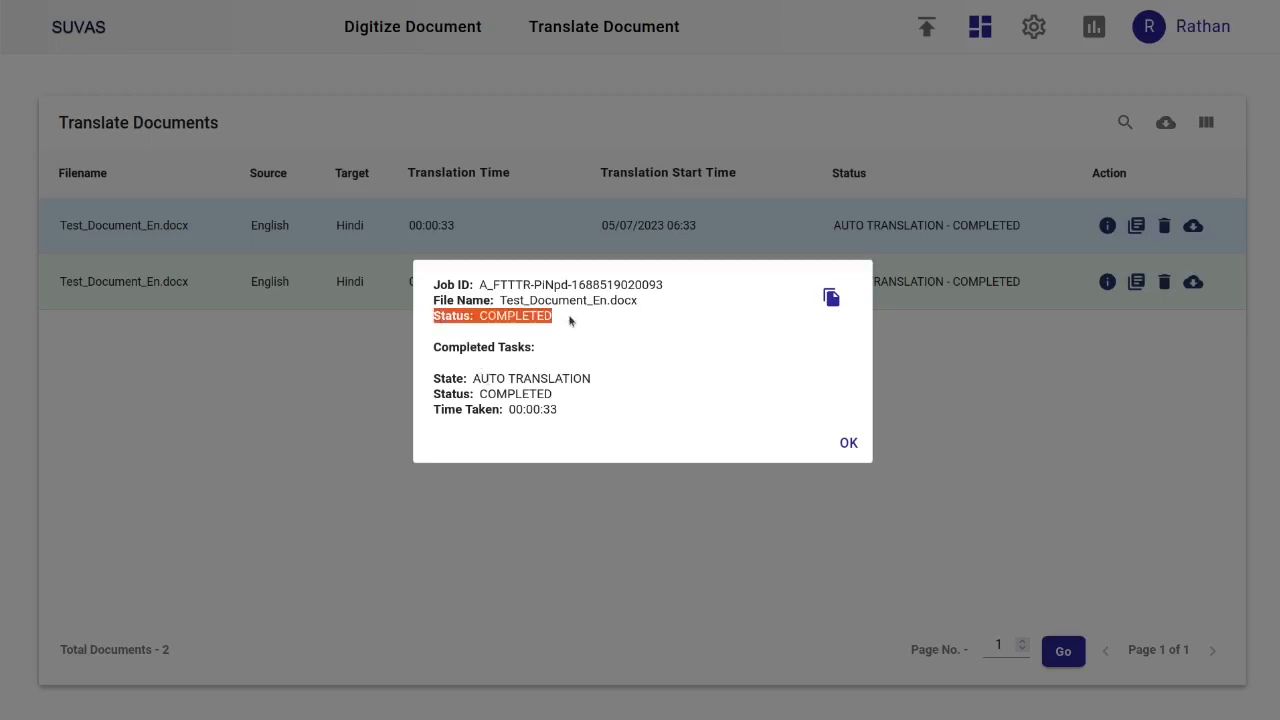
pyautogui.click(572, 324)
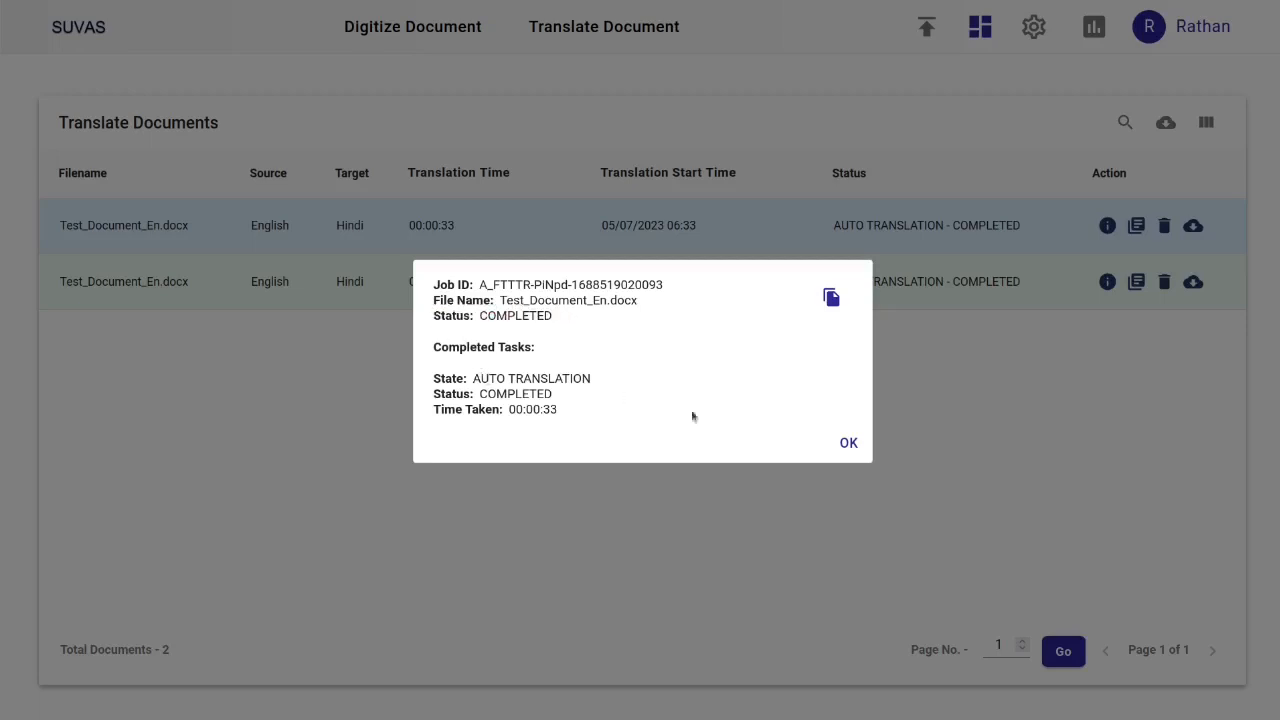
pyautogui.click(849, 444)
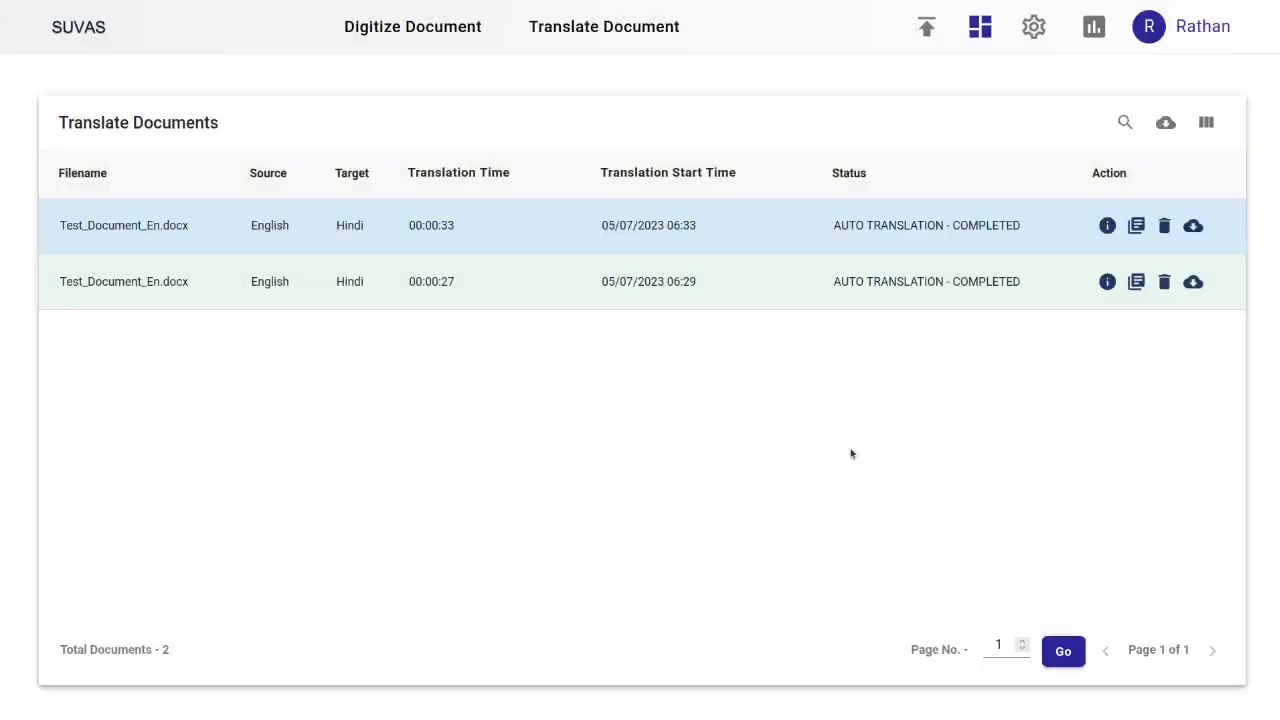
# Open the newest document in the editor and expand the sentence 'Selling fruits is the bread and butter of Mahesh's life.'
pyautogui.click(1136, 226)
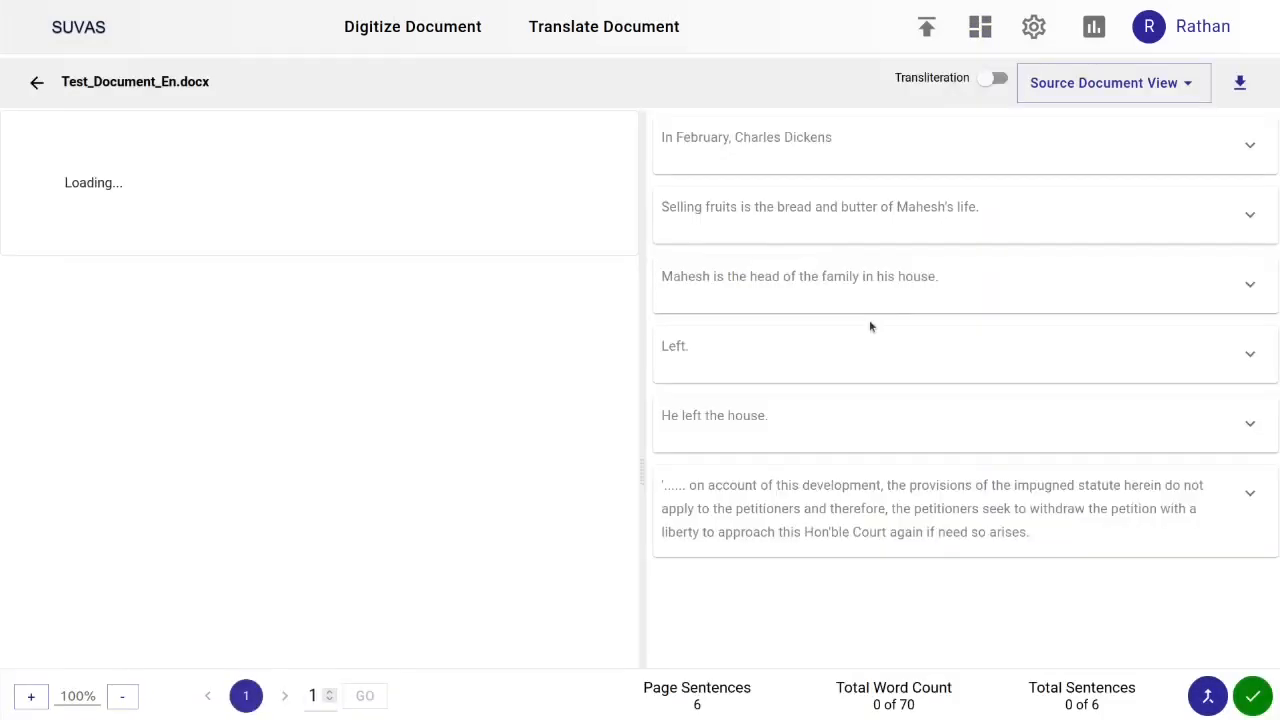
pyautogui.scroll(-1, 868, 332)
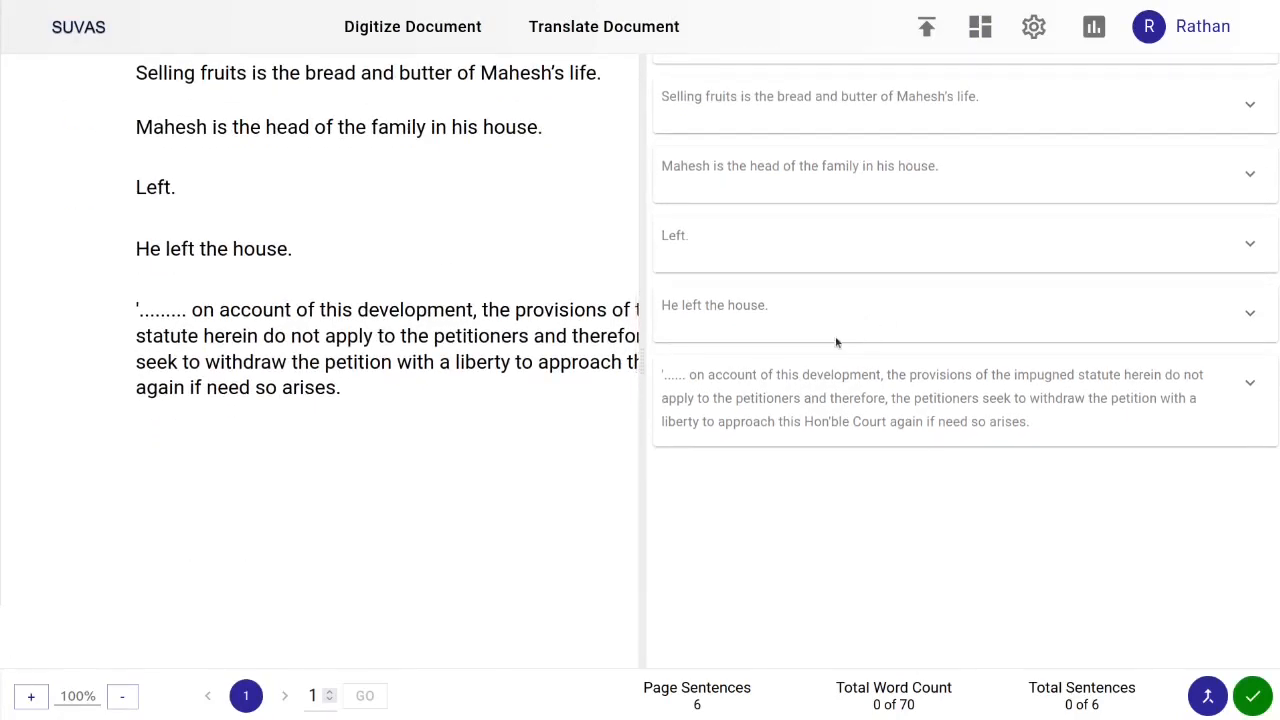
pyautogui.scroll(1, 294, 340)
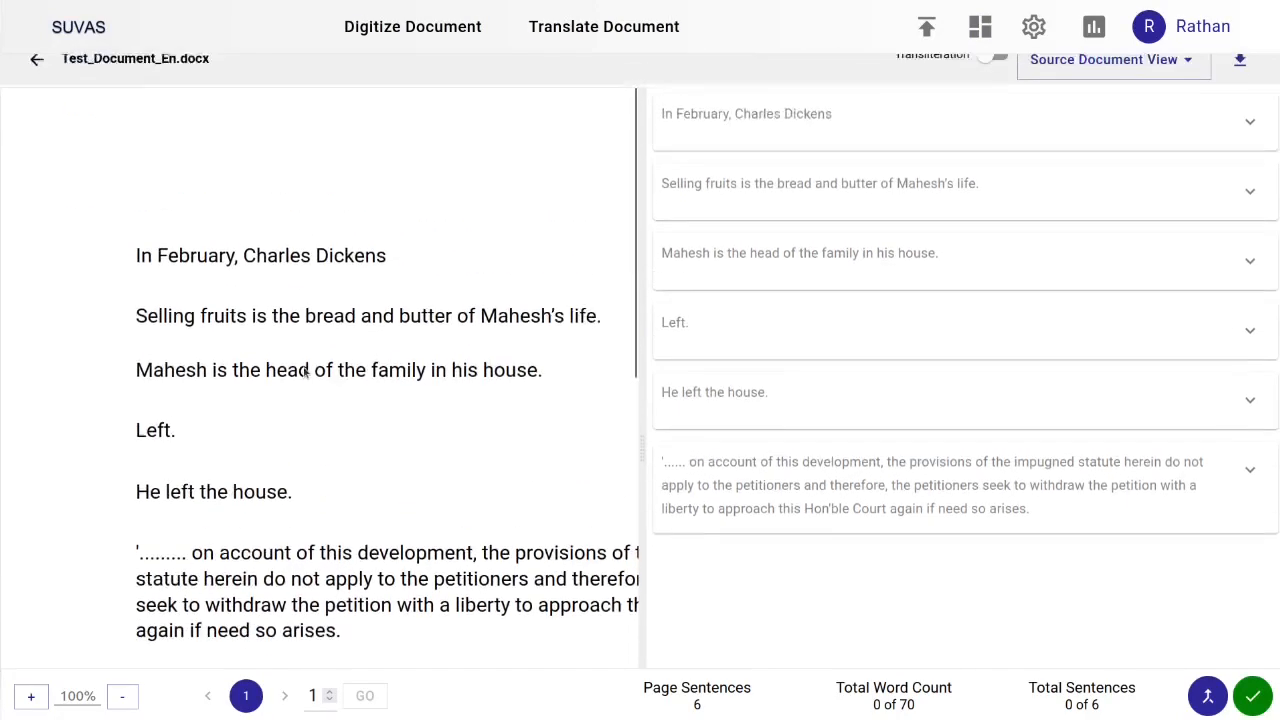
pyautogui.scroll(-3, 340, 314)
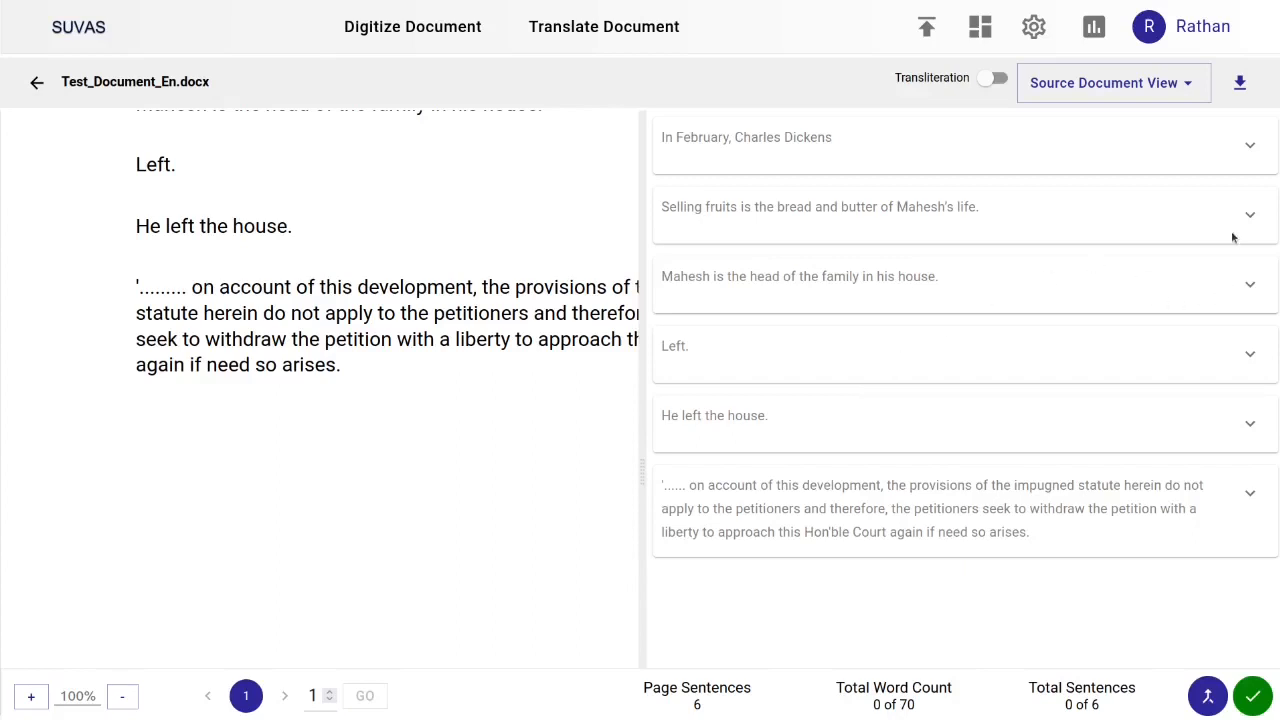
pyautogui.click(1249, 290)
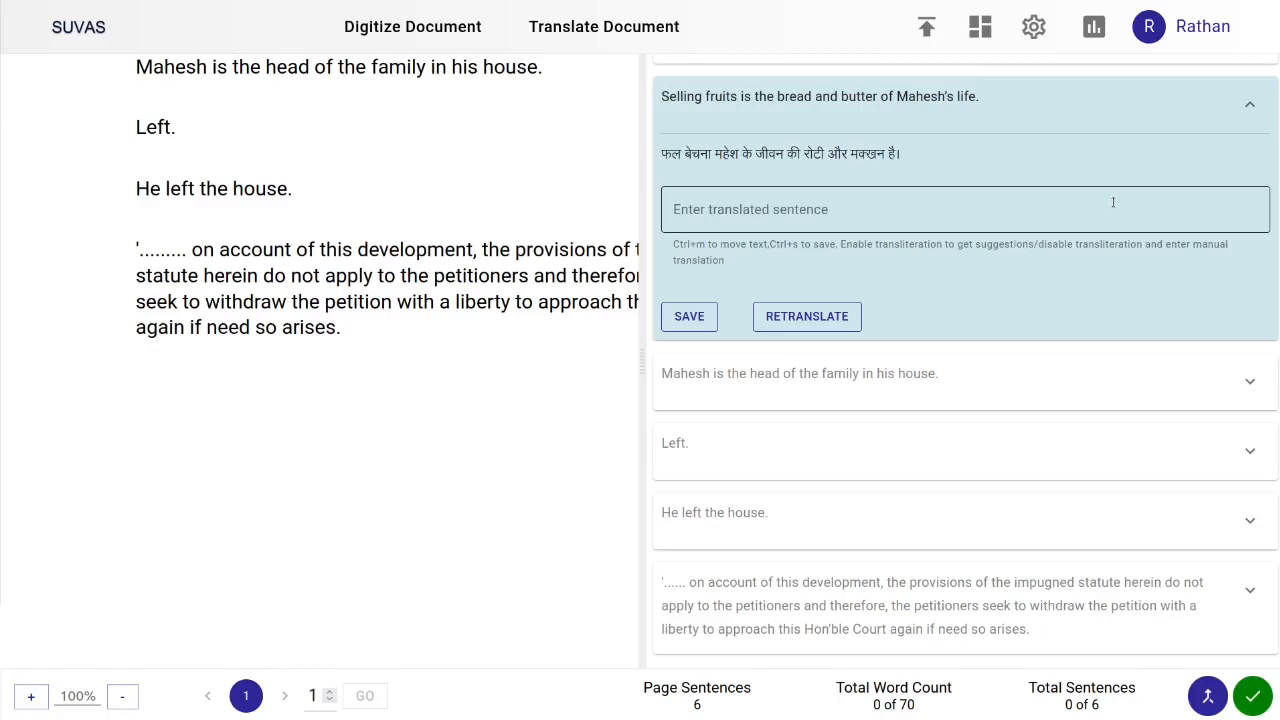
# Select 'bread and butter' in the source sentence and its Hindi rendering in the machine translation
pyautogui.scroll(1, 778, 192)
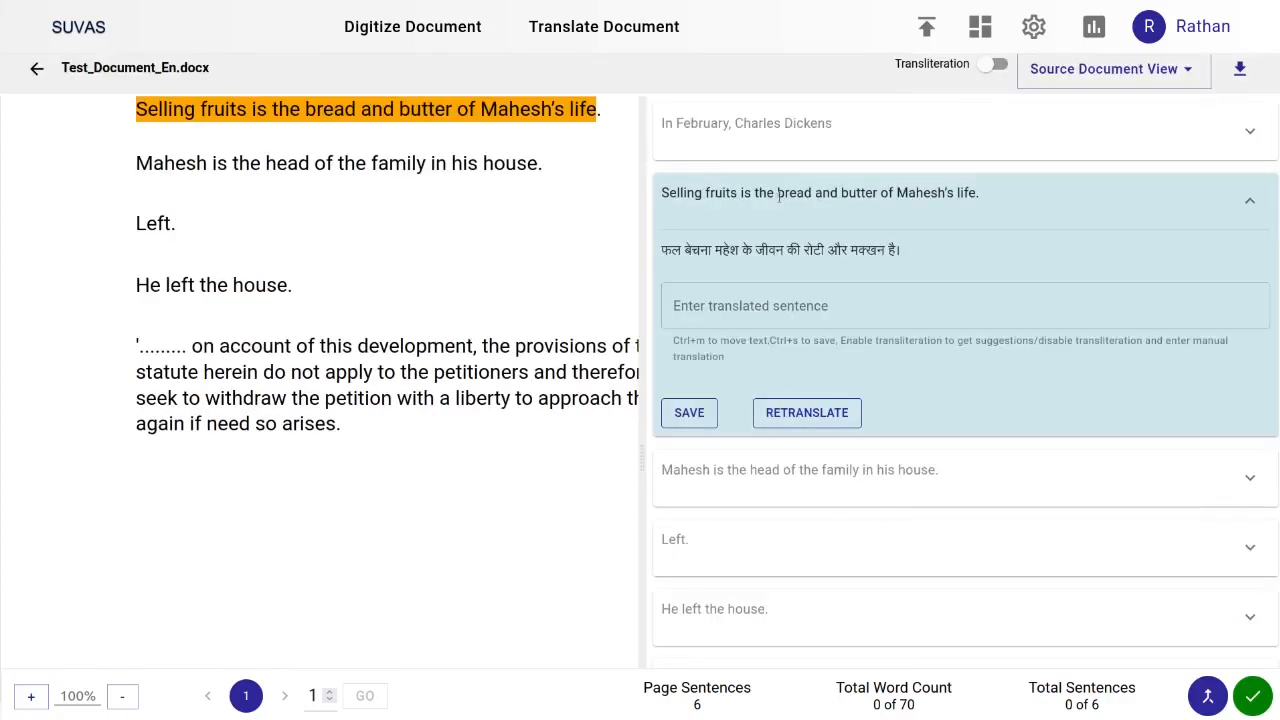
pyautogui.moveTo(778, 192); pyautogui.dragTo(879, 193)
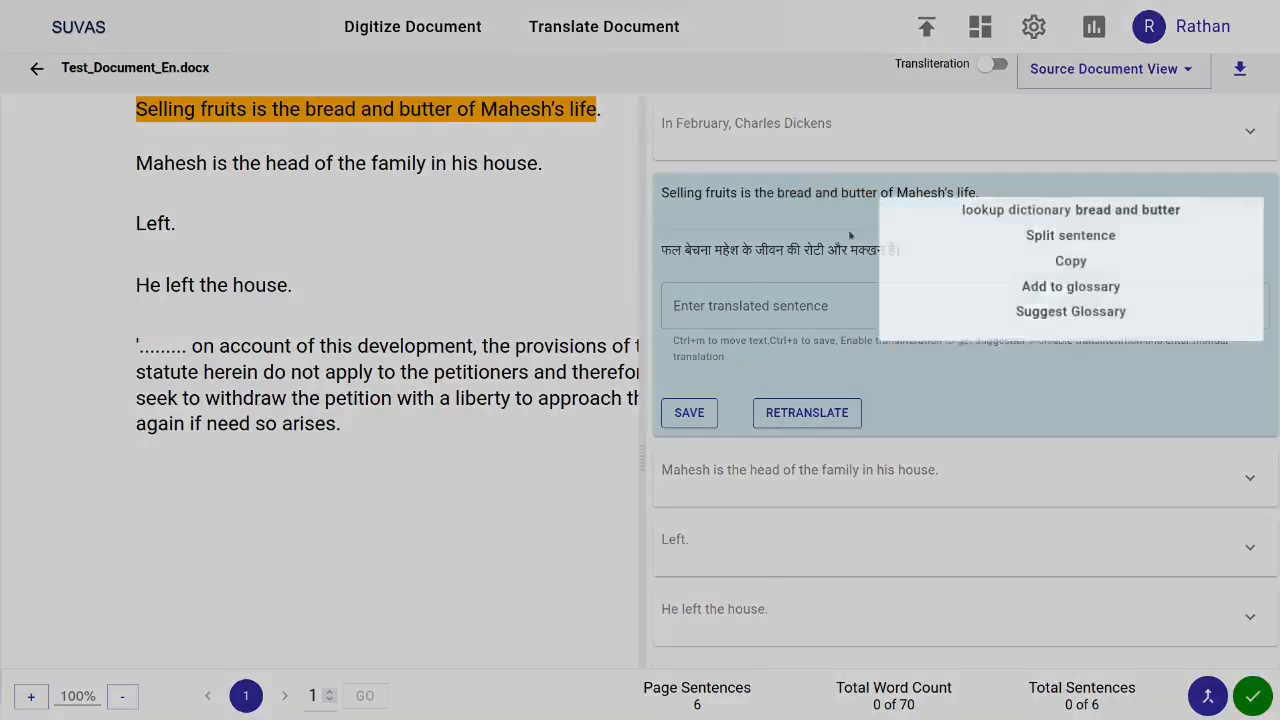
pyautogui.click(805, 250)
pyautogui.moveTo(805, 250); pyautogui.dragTo(880, 252)
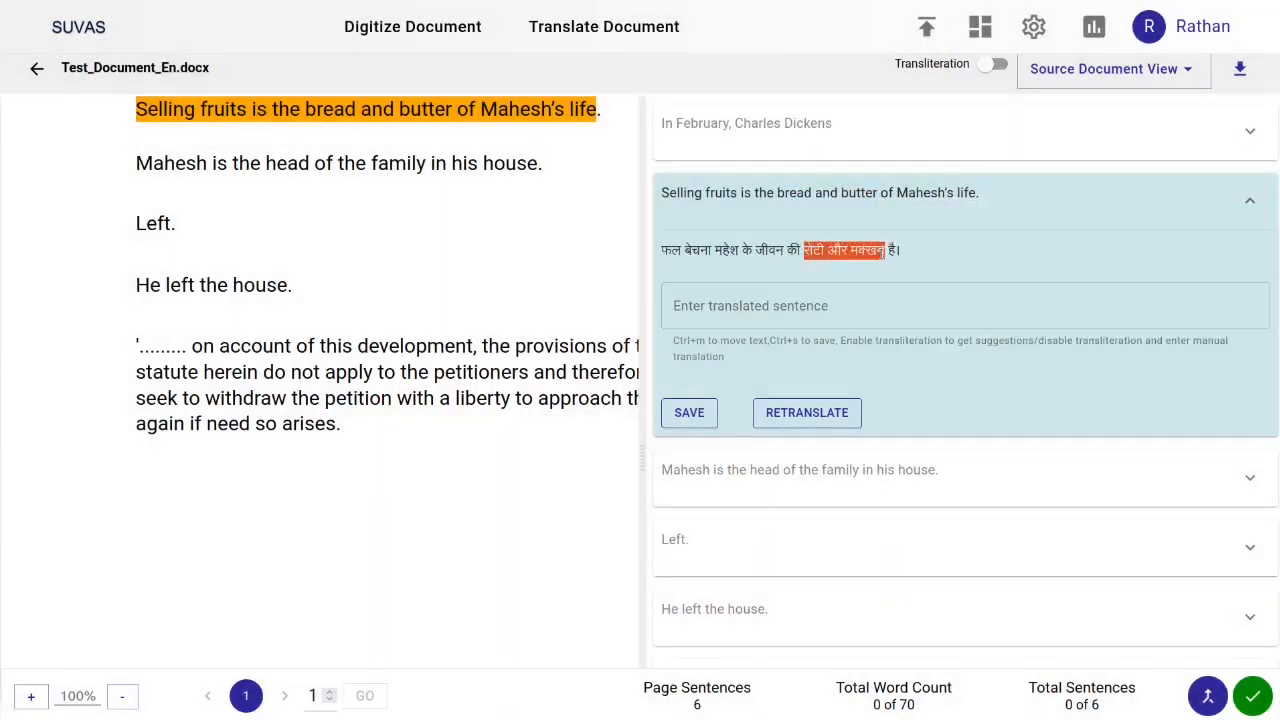
pyautogui.click(831, 270)
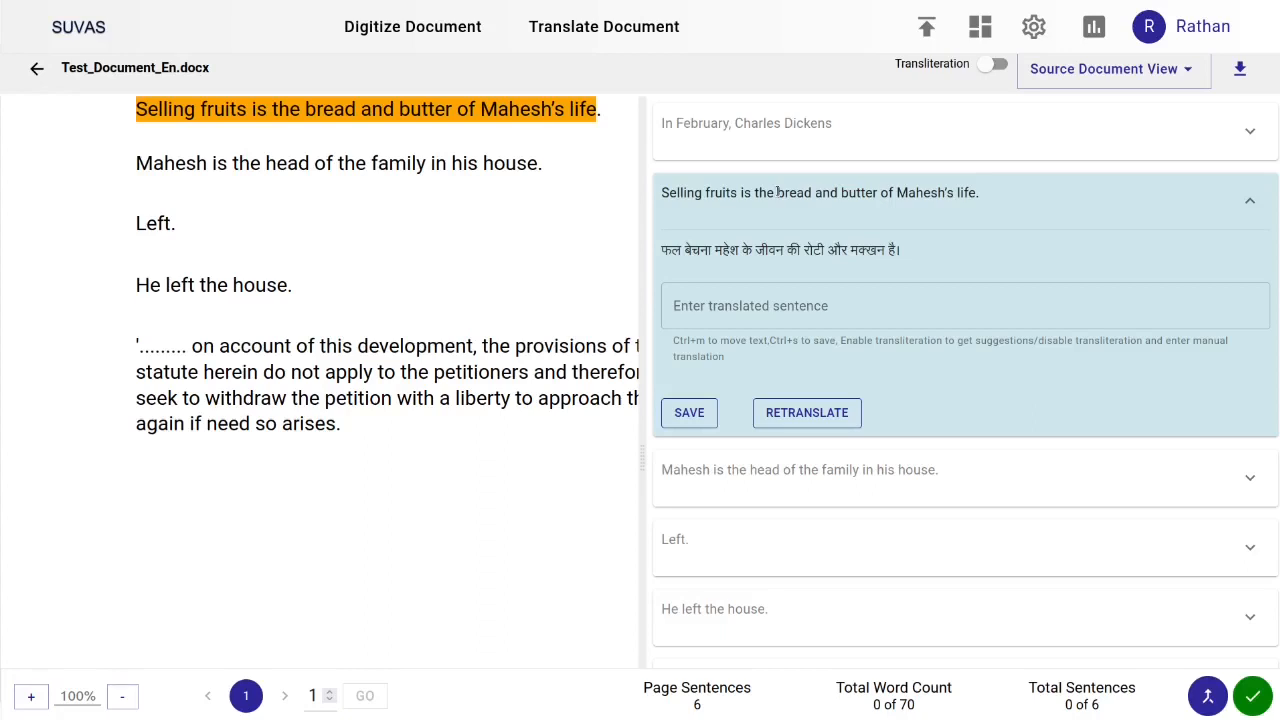
# Add 'bread and butter' to the glossary with the Hindi term आजीविका का स्रोत
pyautogui.moveTo(777, 192); pyautogui.dragTo(877, 195)
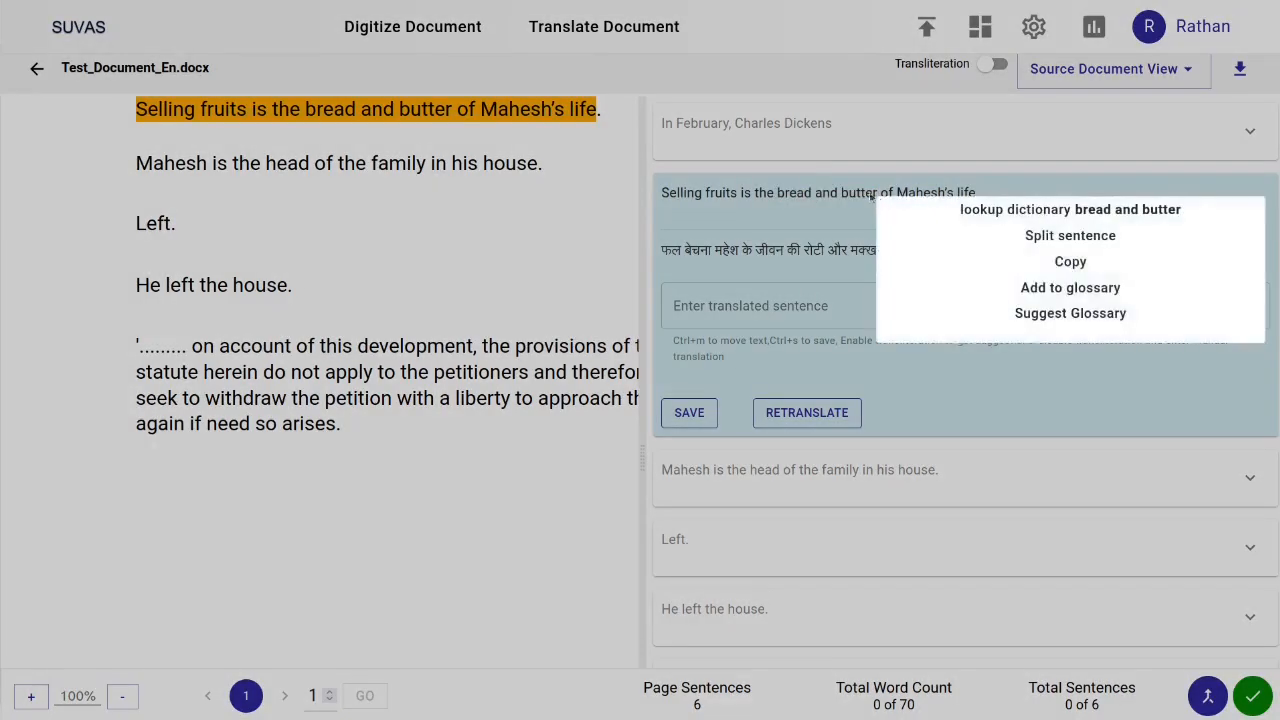
pyautogui.click(1070, 287)
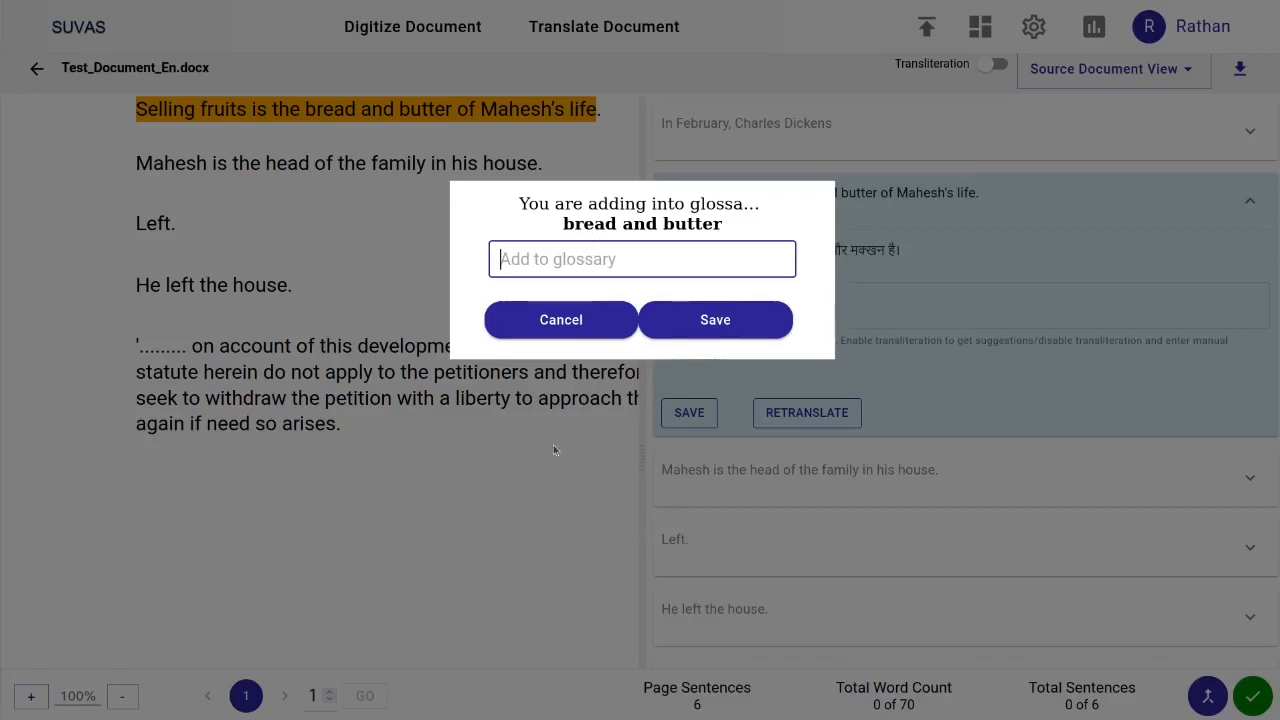
pyautogui.write('आजीविका का स्रोत')
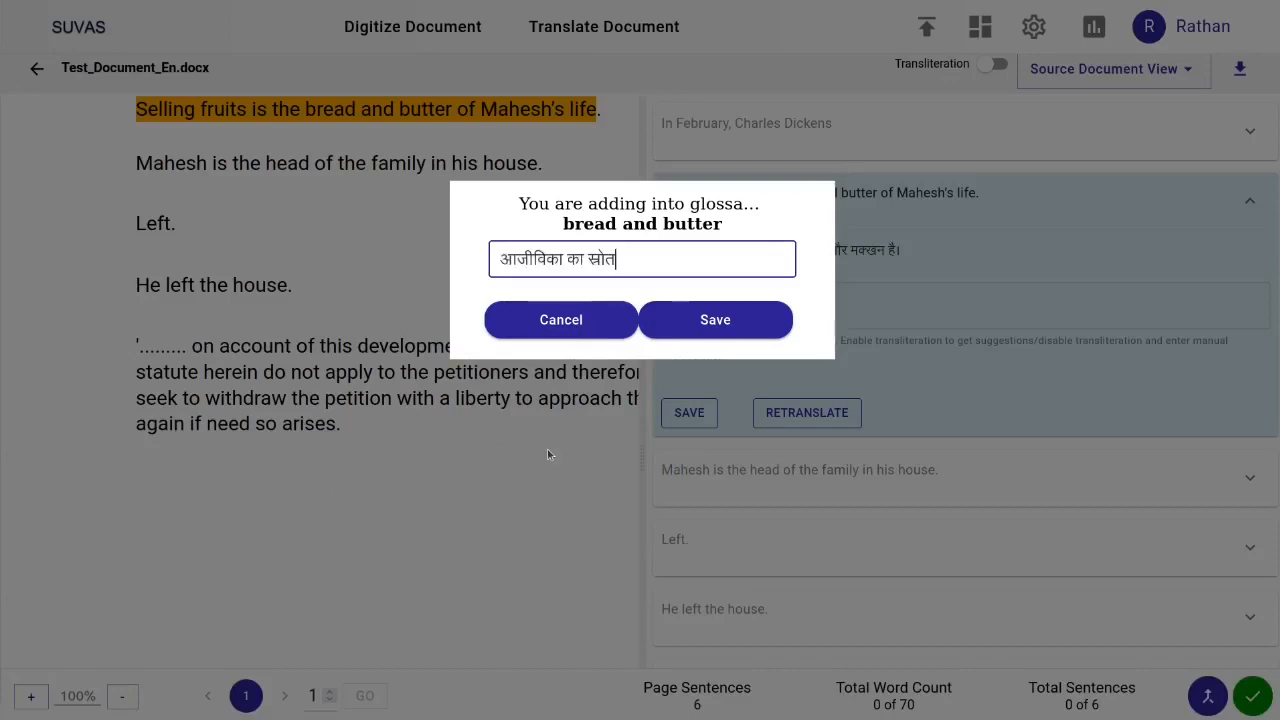
pyautogui.click(730, 323)
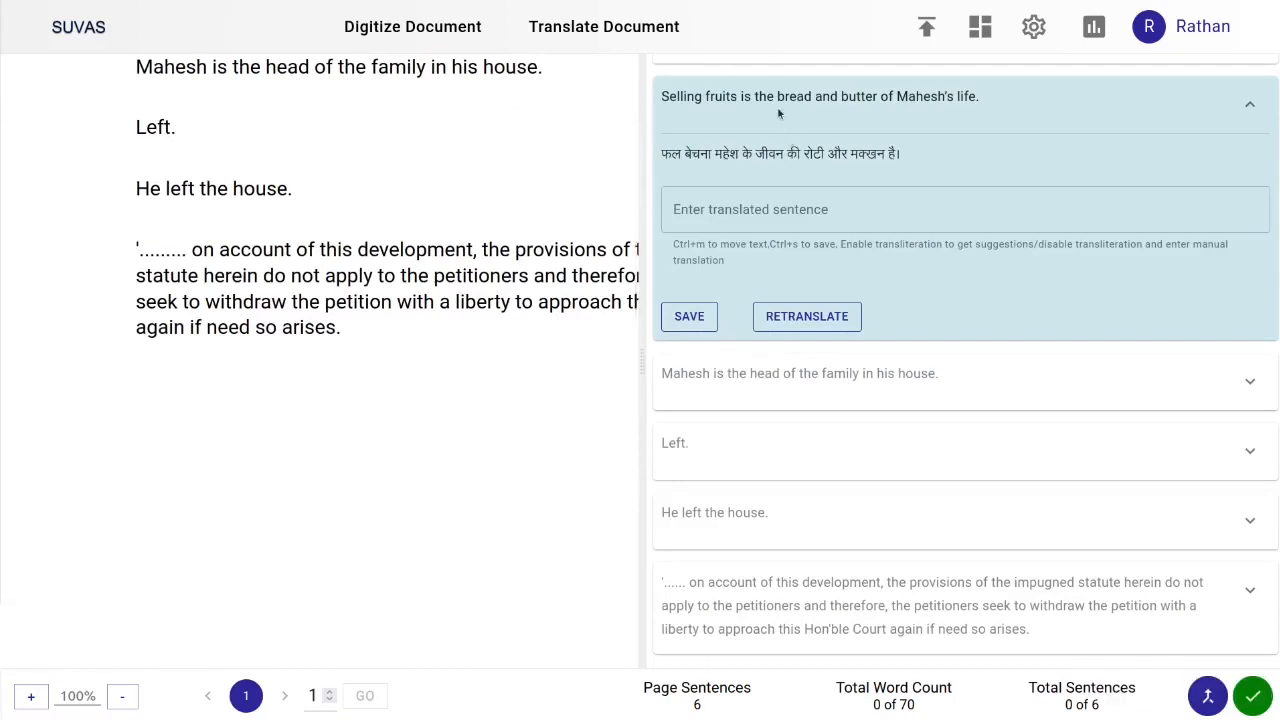
# Retranslate the expanded sentence so the new glossary term is applied
pyautogui.moveTo(777, 100); pyautogui.dragTo(880, 104)
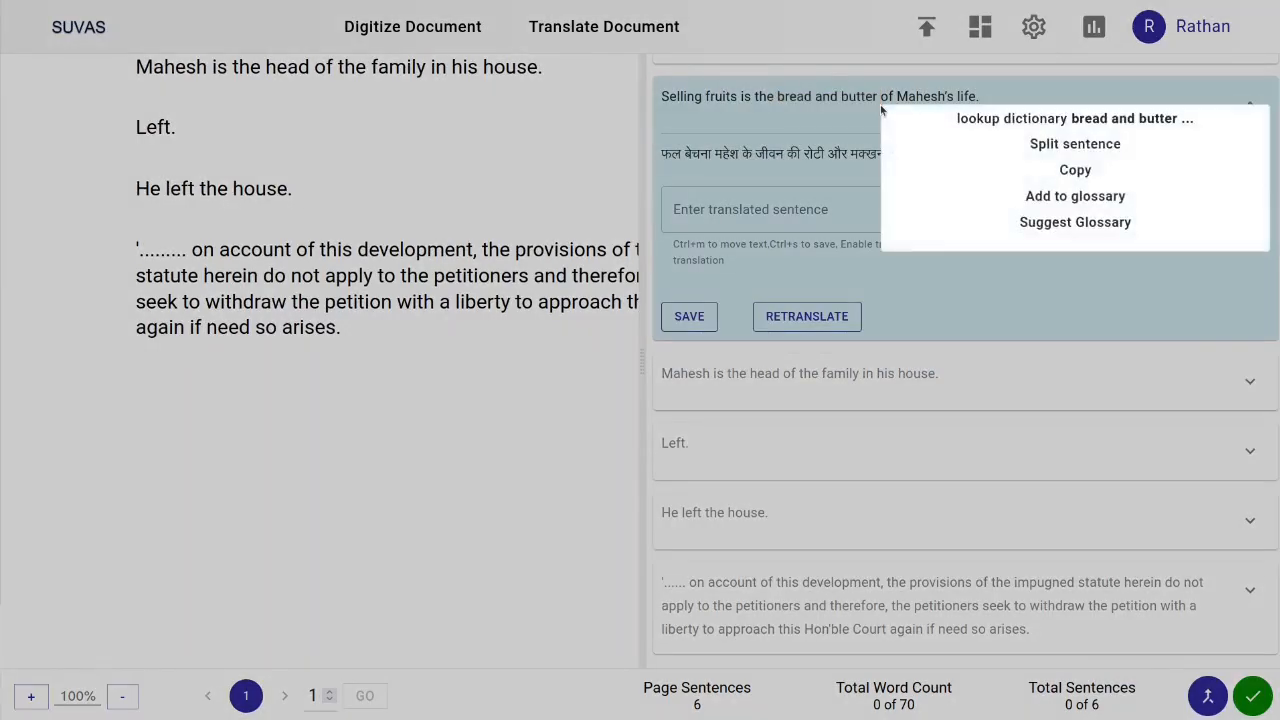
pyautogui.click(798, 181)
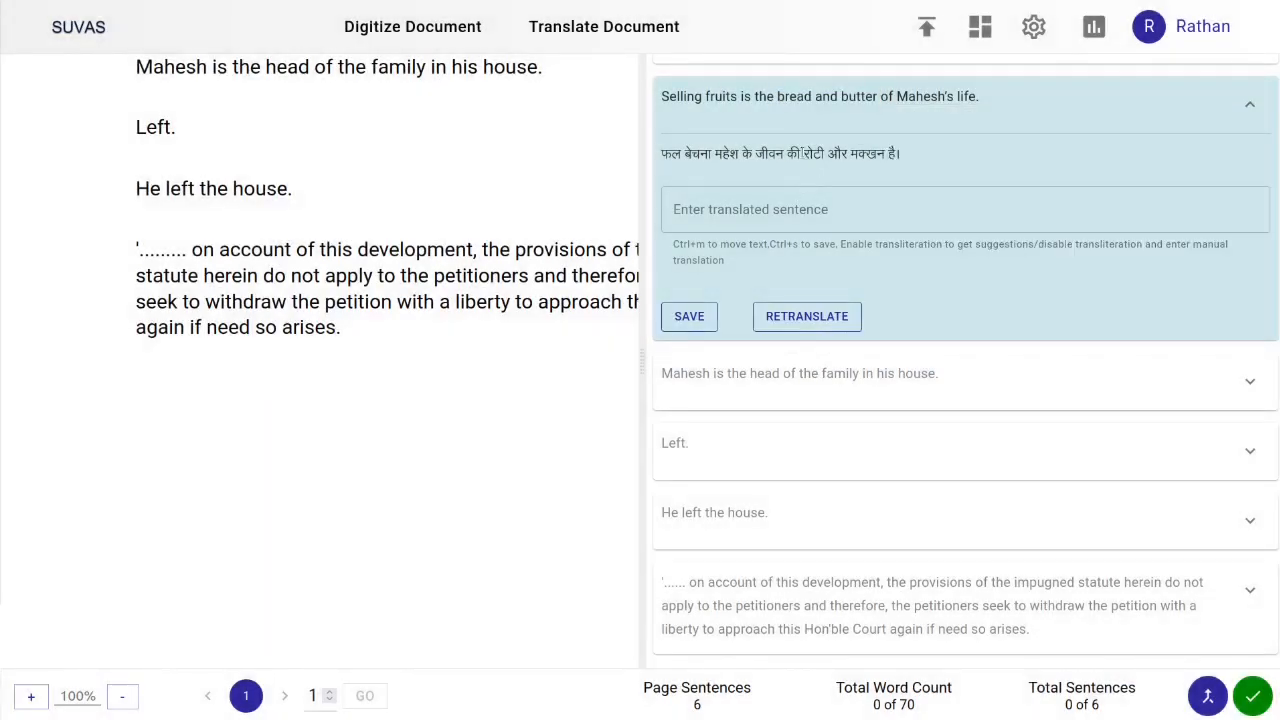
pyautogui.moveTo(803, 153); pyautogui.dragTo(886, 154)
pyautogui.click(841, 175)
pyautogui.click(816, 324)
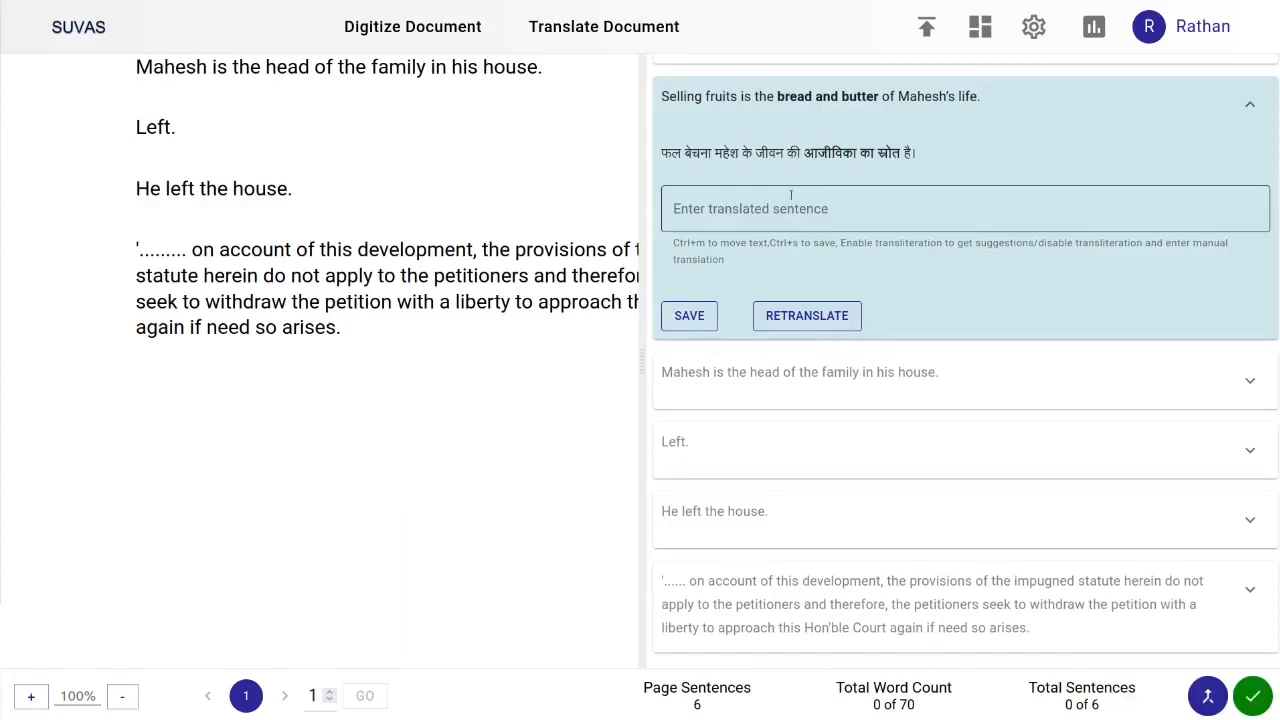
# Highlight 'bread and butter' and its glossary translation in the retranslated sentence
pyautogui.moveTo(822, 96); pyautogui.dragTo(862, 98)
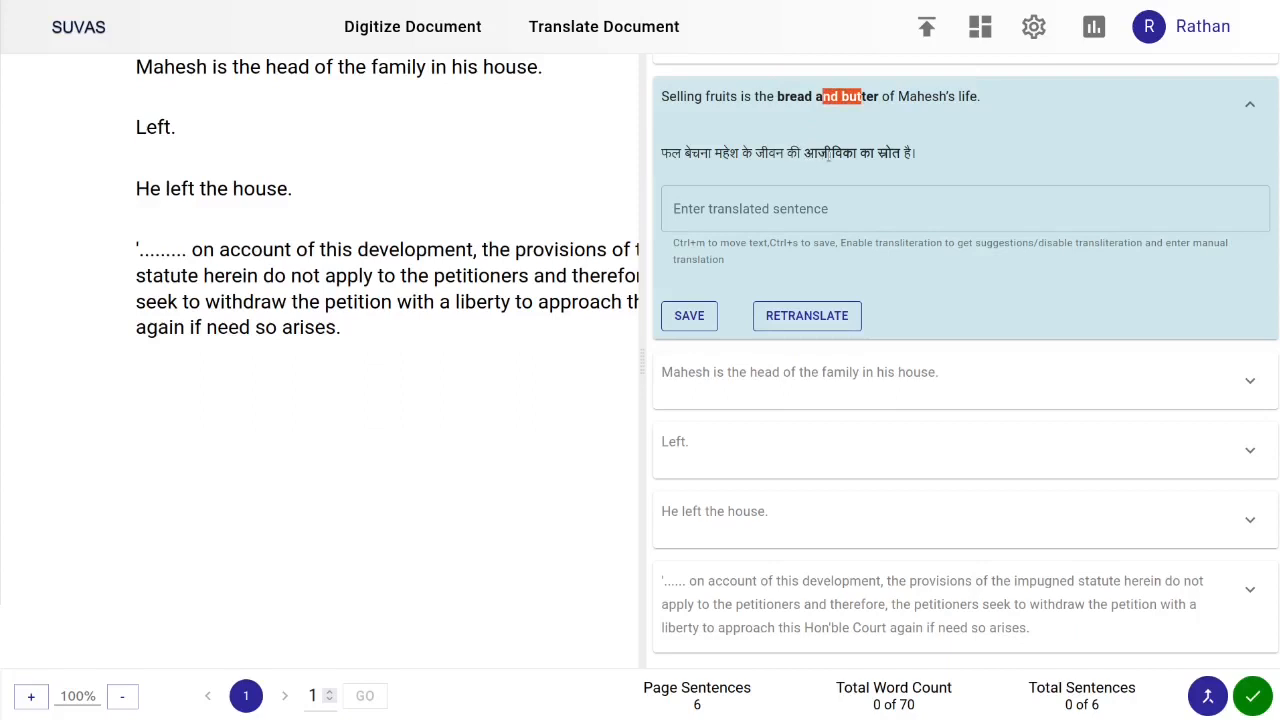
pyautogui.moveTo(818, 152); pyautogui.dragTo(893, 154)
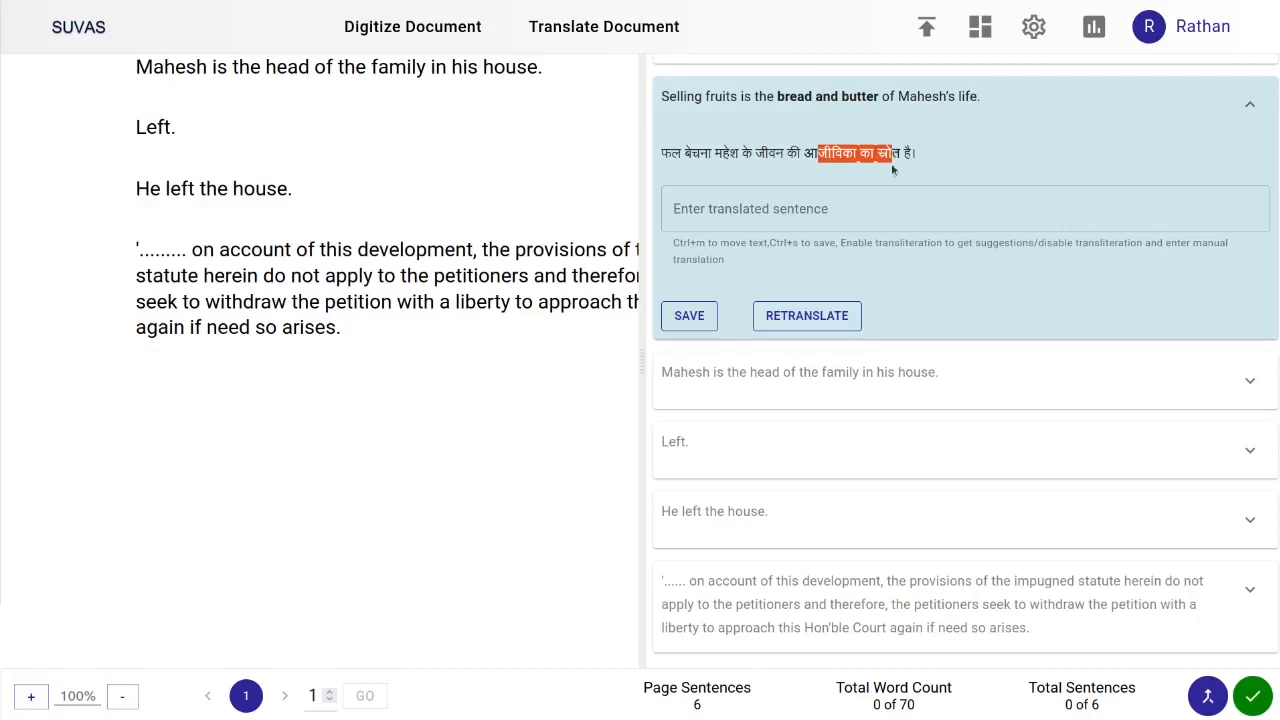
pyautogui.click(883, 173)
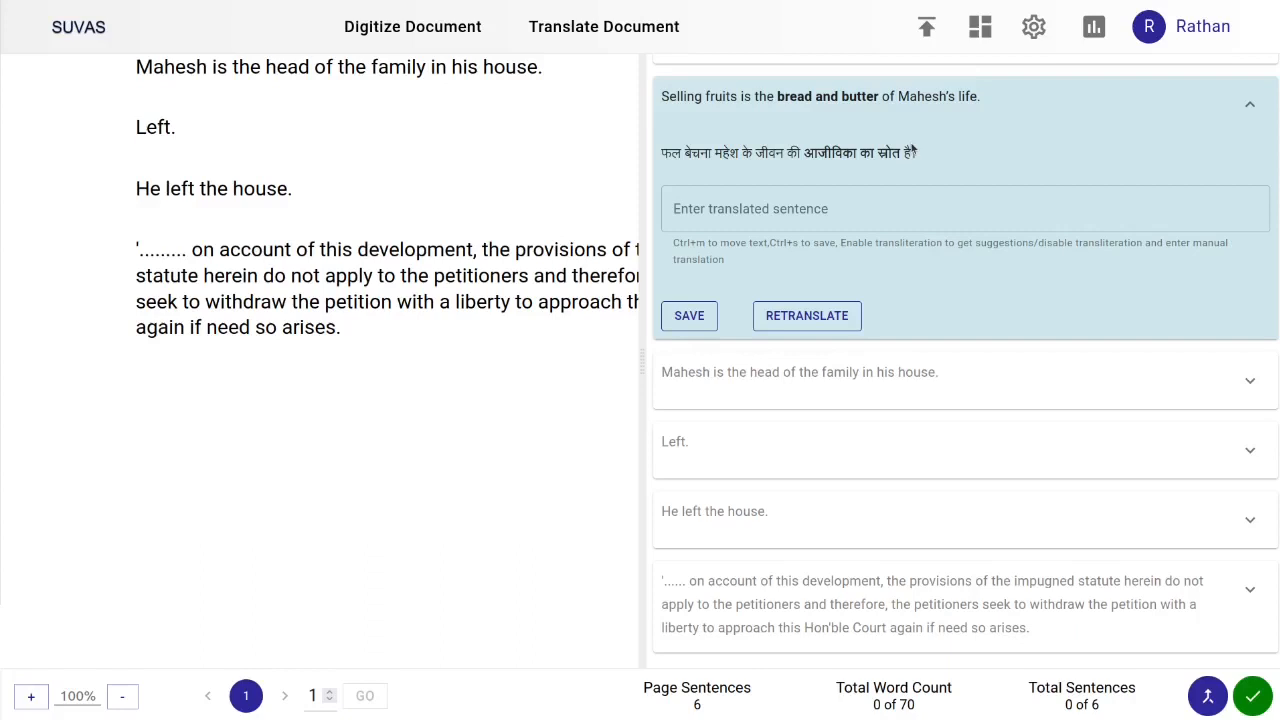
# Select 'bread and butter of Mahesh's' in the source sentence and open Suggest Glossary for it
pyautogui.moveTo(777, 96); pyautogui.dragTo(940, 96)
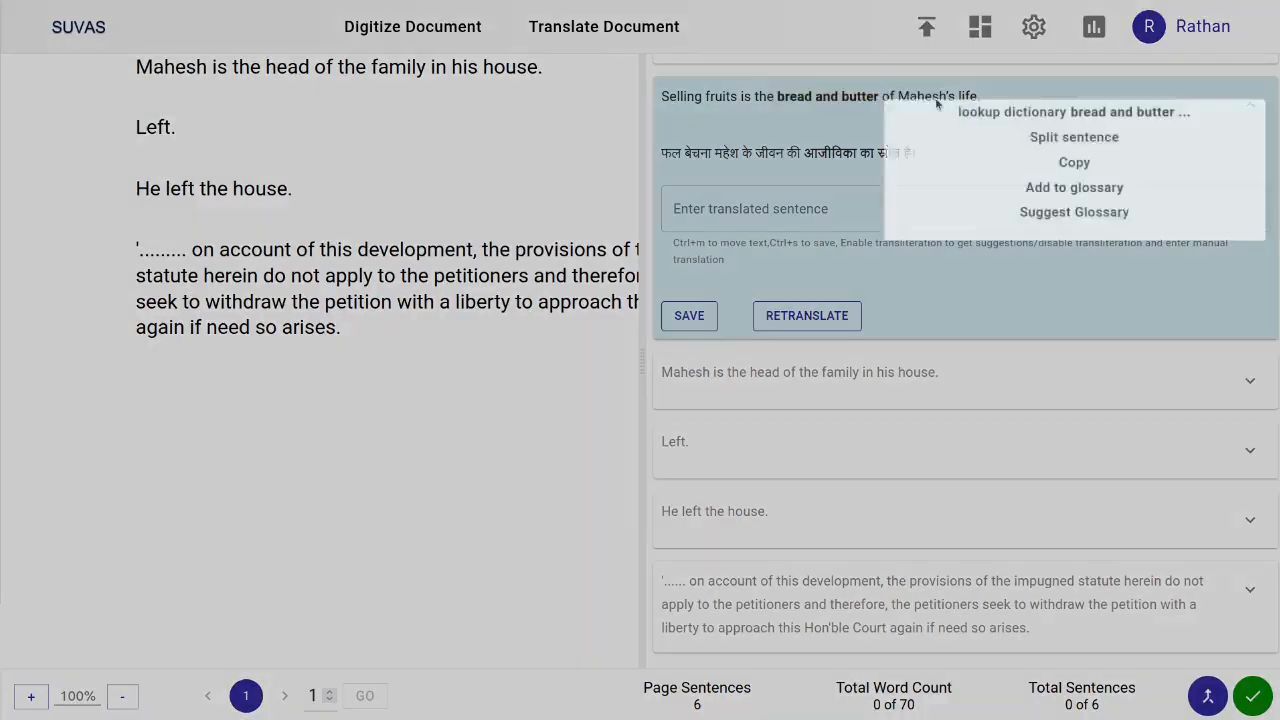
pyautogui.click(1080, 216)
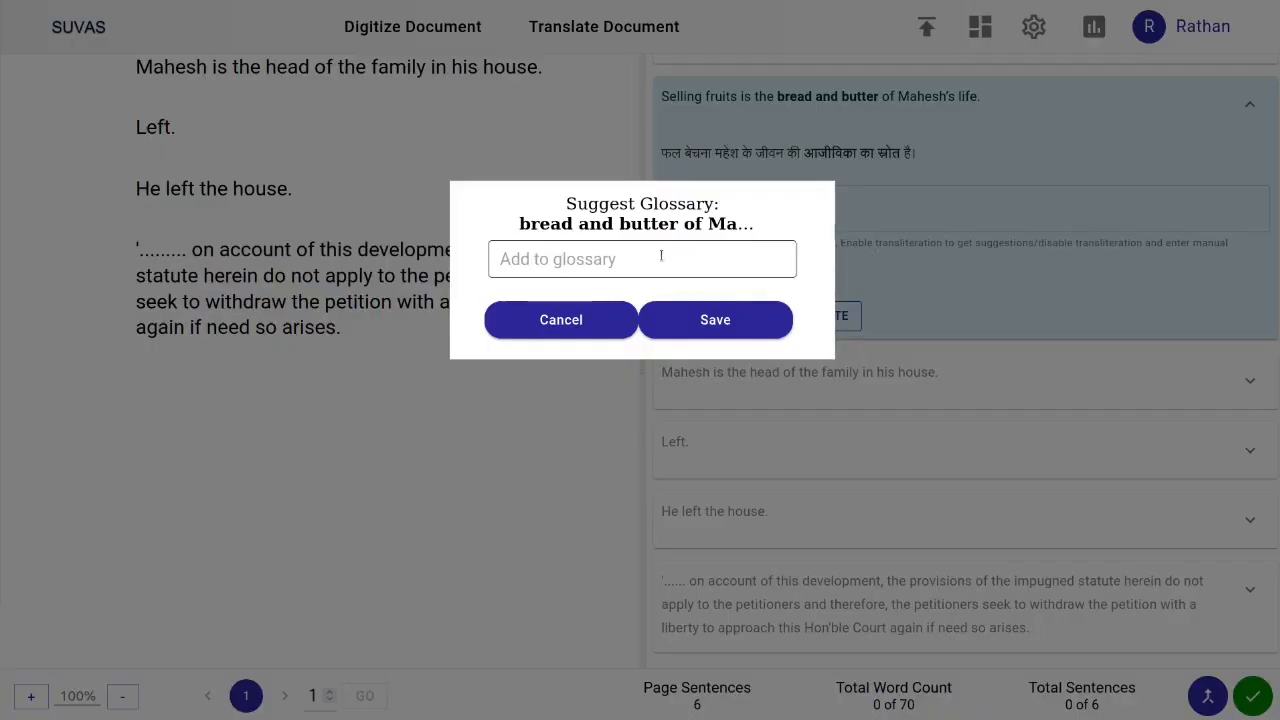
pyautogui.click(628, 266)
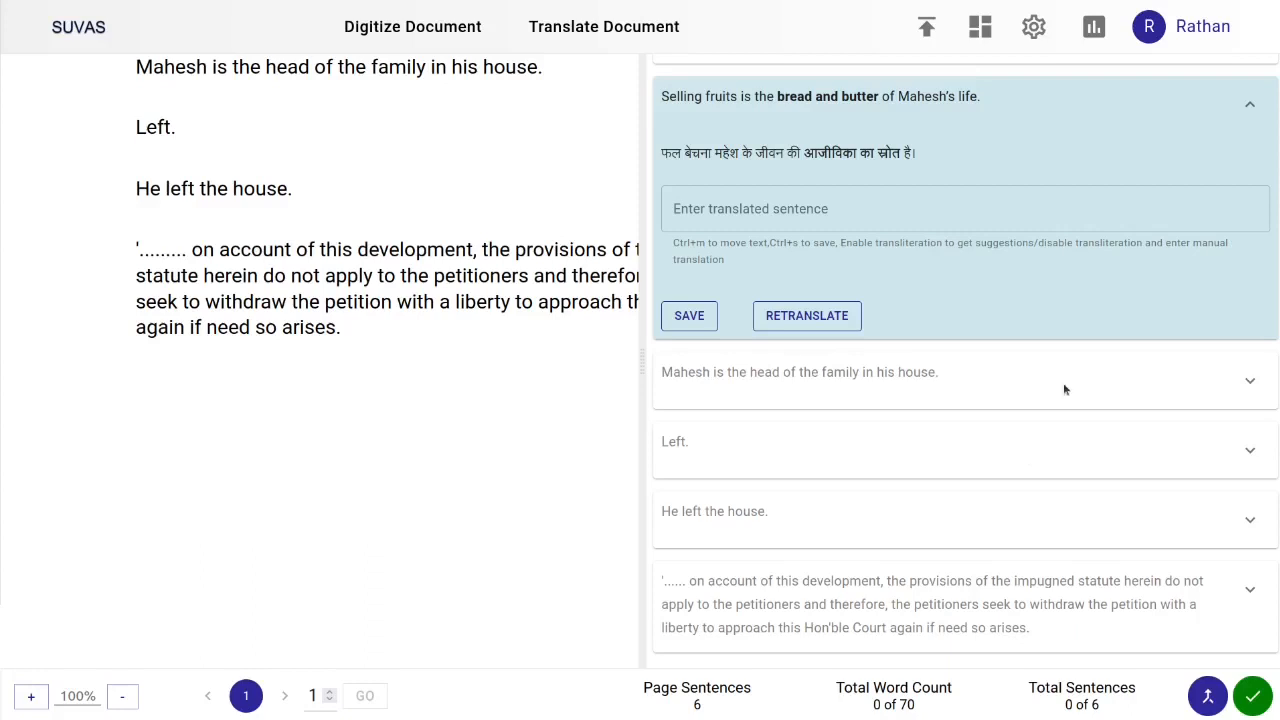
# Expand the 'Left.' sentence, select its machine translation, and switch on transliteration for manual input
pyautogui.click(1240, 451)
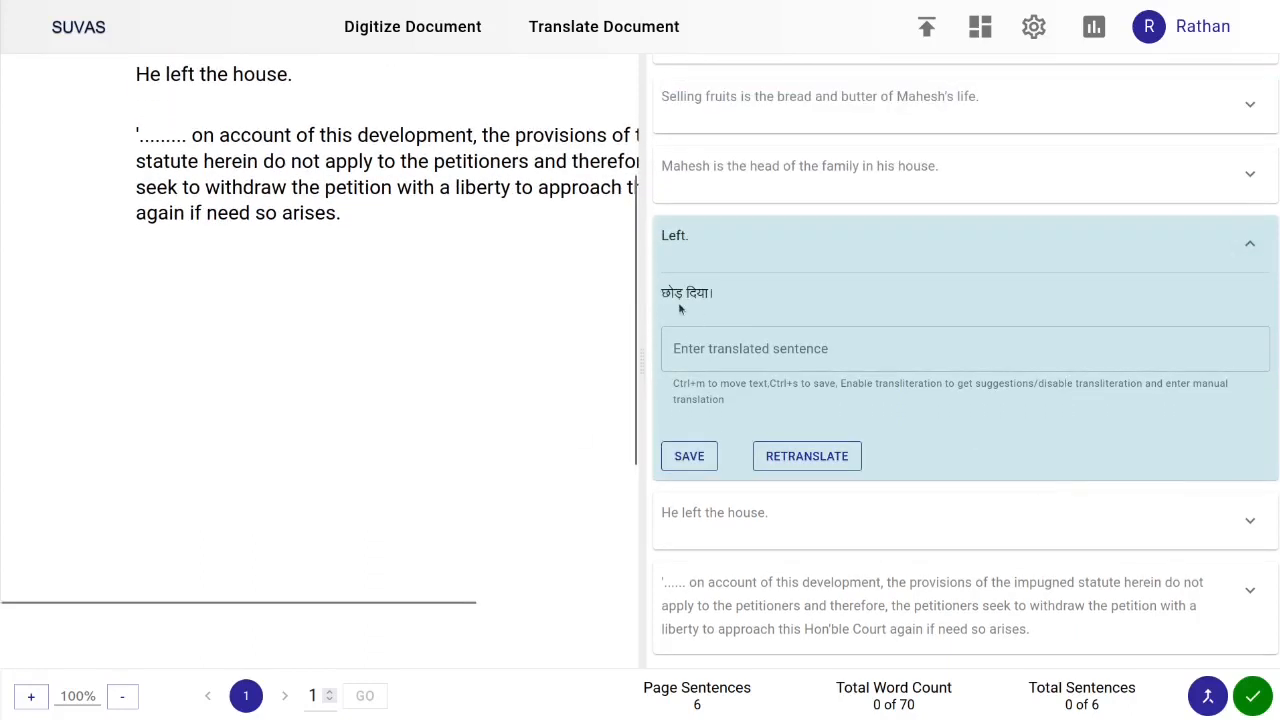
pyautogui.moveTo(663, 293); pyautogui.dragTo(708, 294)
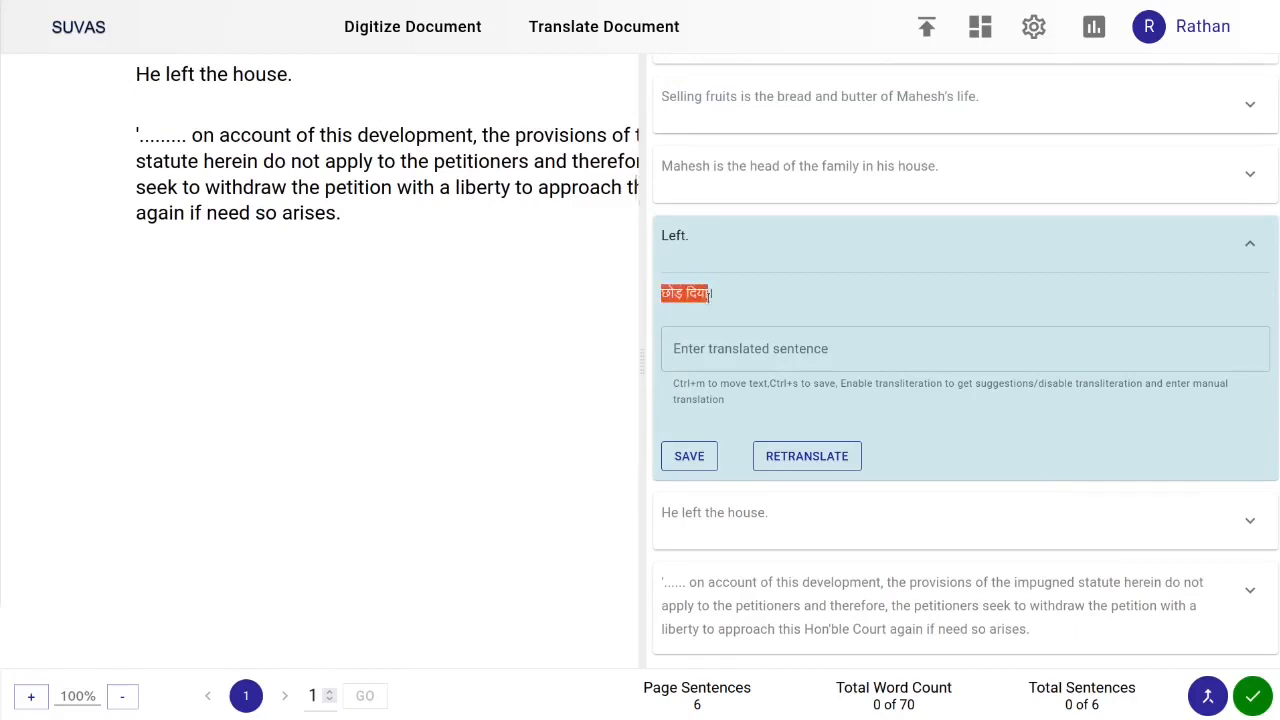
pyautogui.click(733, 357)
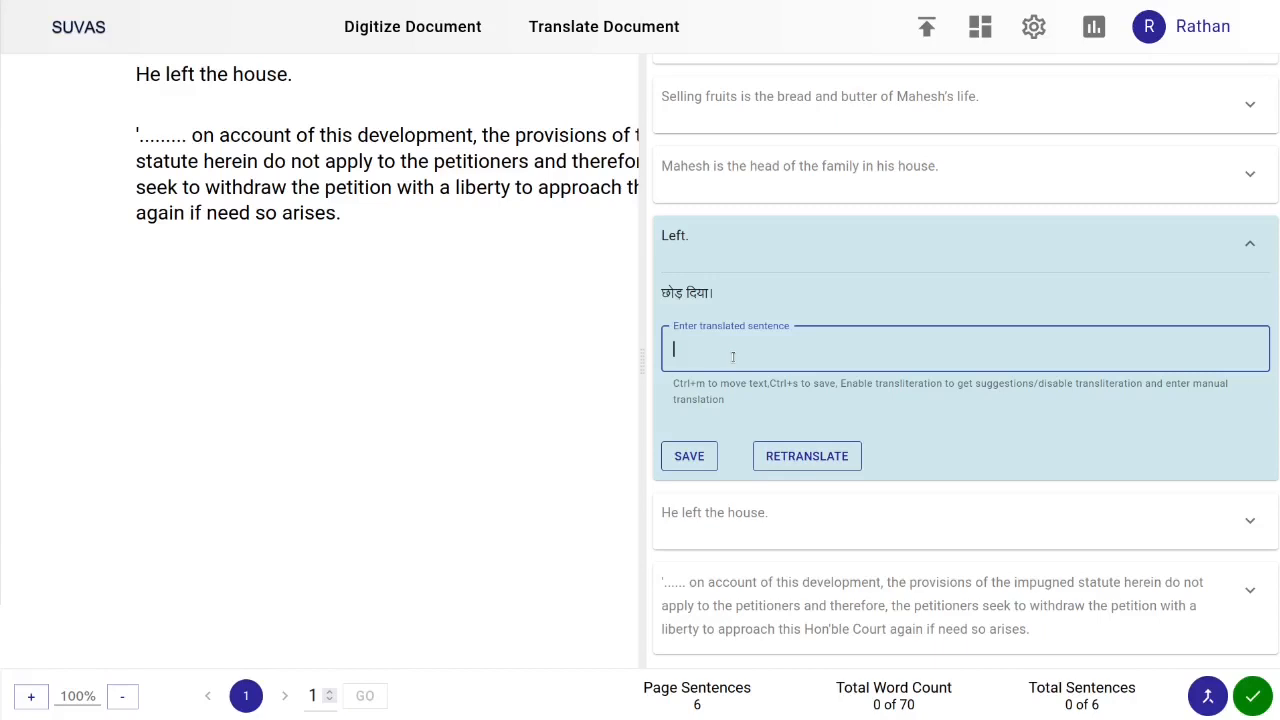
pyautogui.scroll(2, 760, 335)
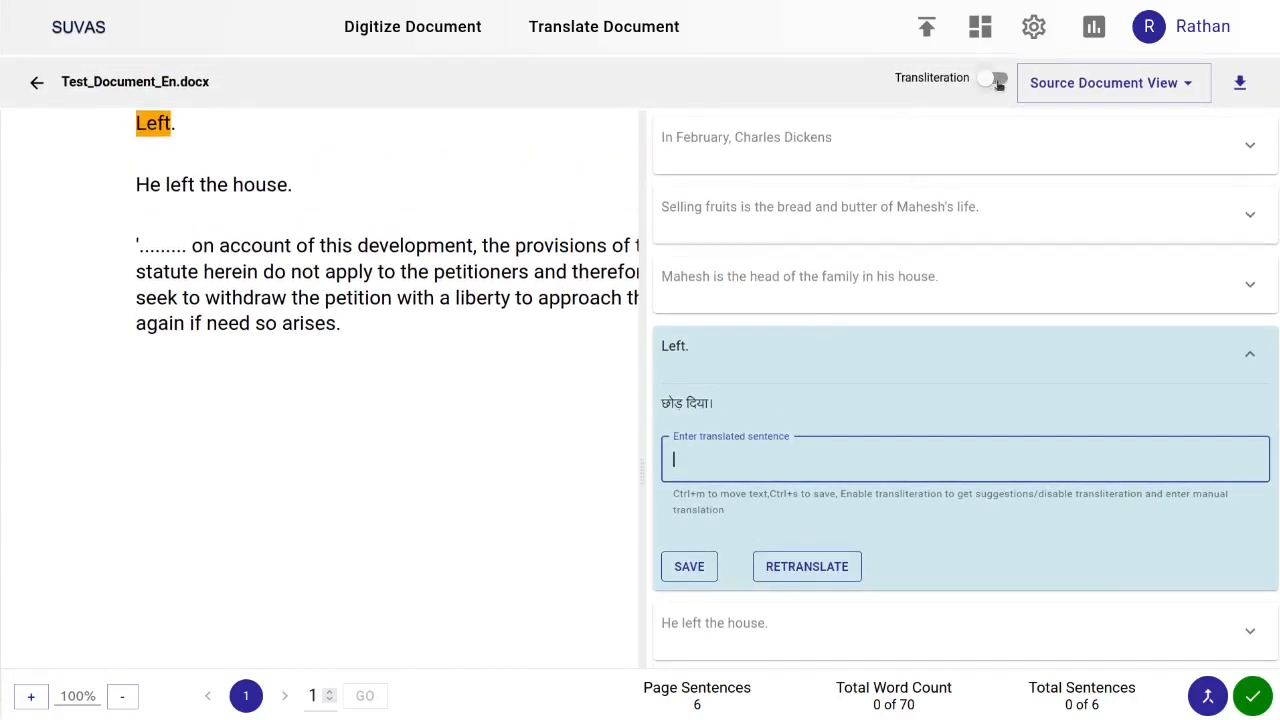
pyautogui.click(997, 80)
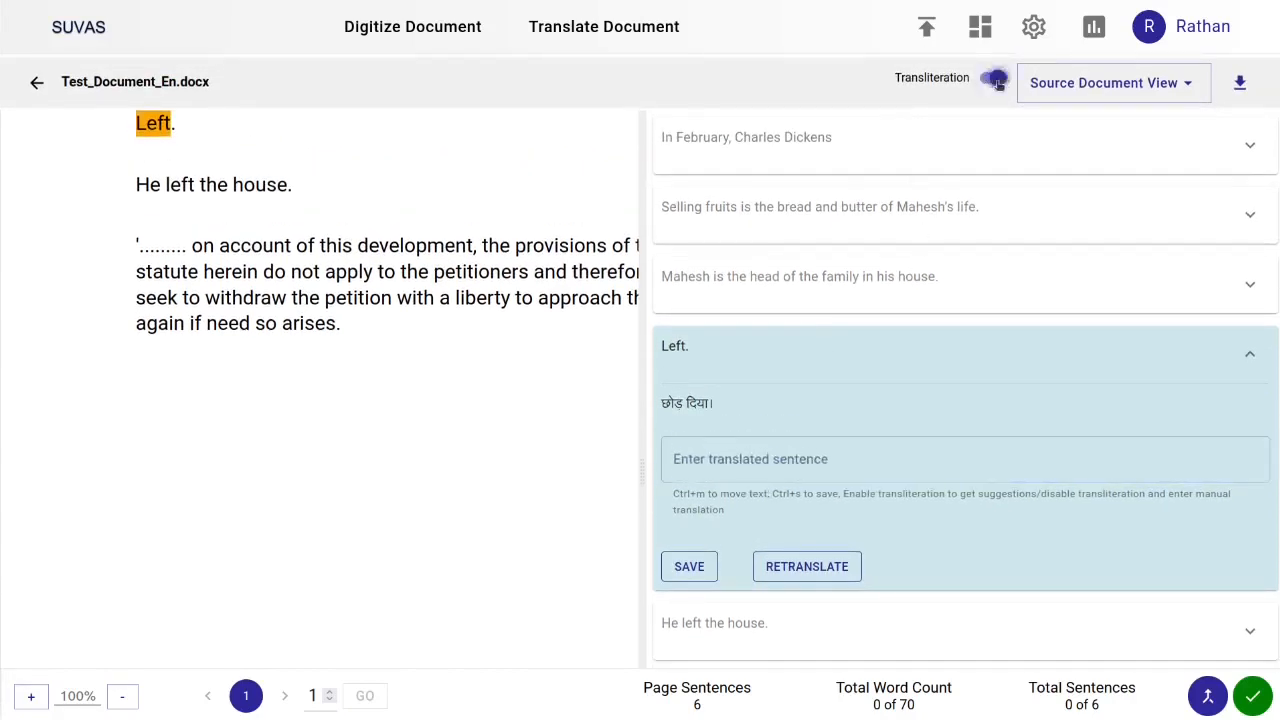
# Enter बाए as the manual translation of 'Left.' using transliteration suggestions, and save it
pyautogui.click(745, 451)
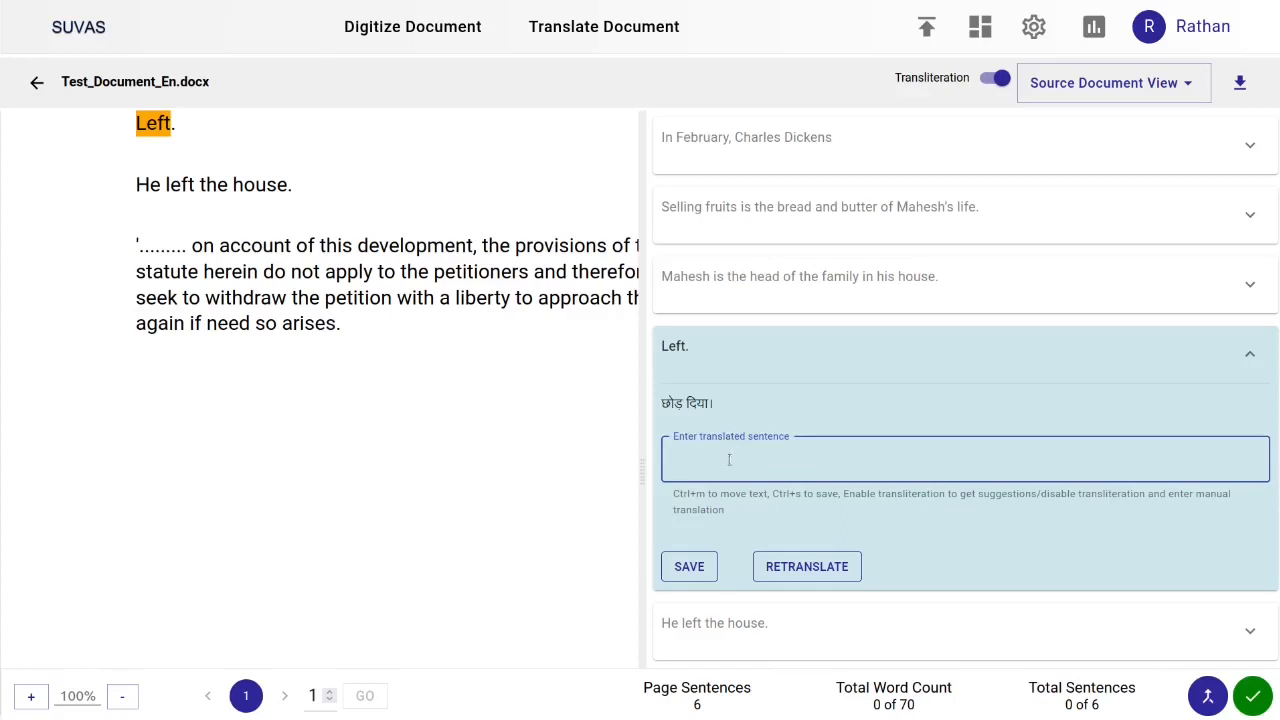
pyautogui.write('baaye')
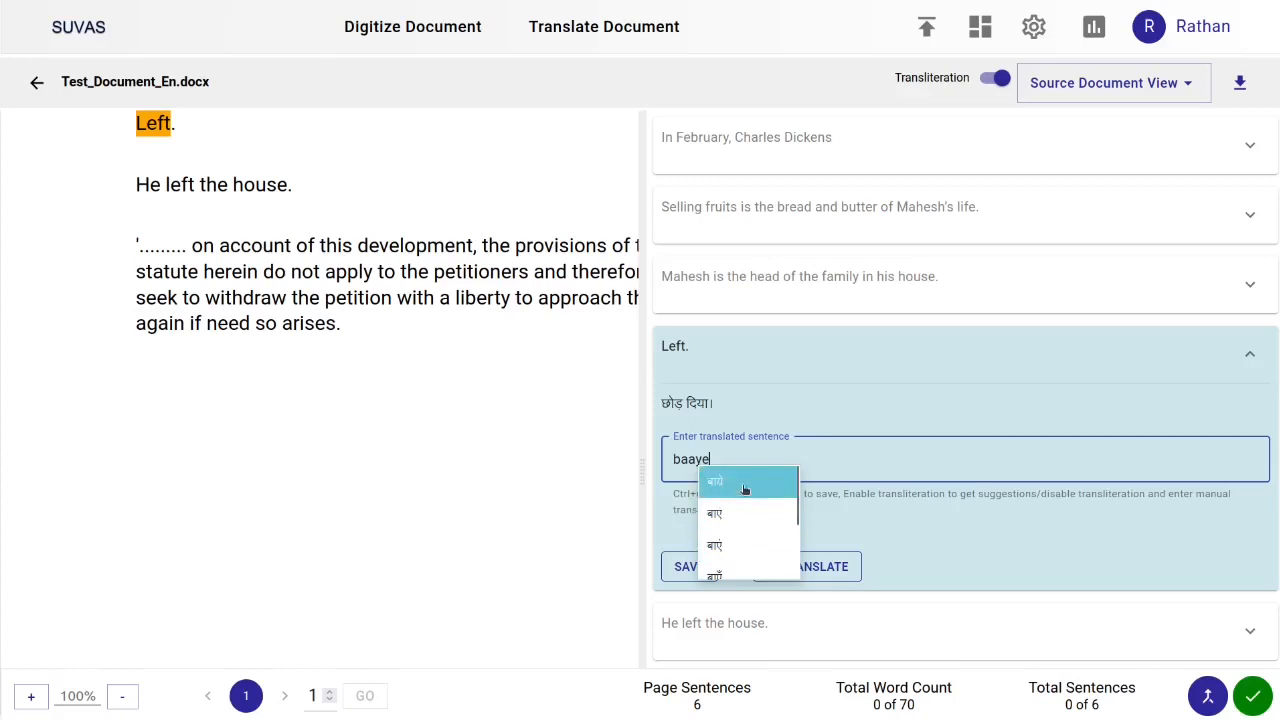
pyautogui.scroll(-2, 742, 545)
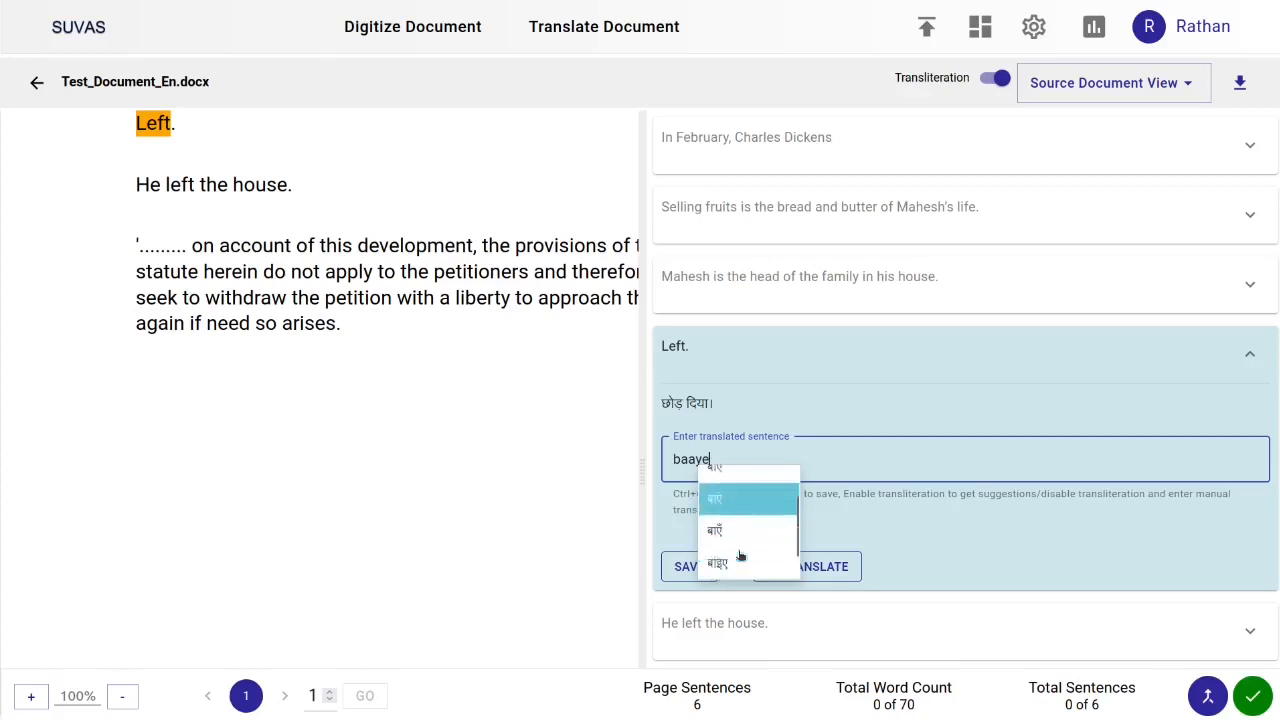
pyautogui.scroll(2, 742, 539)
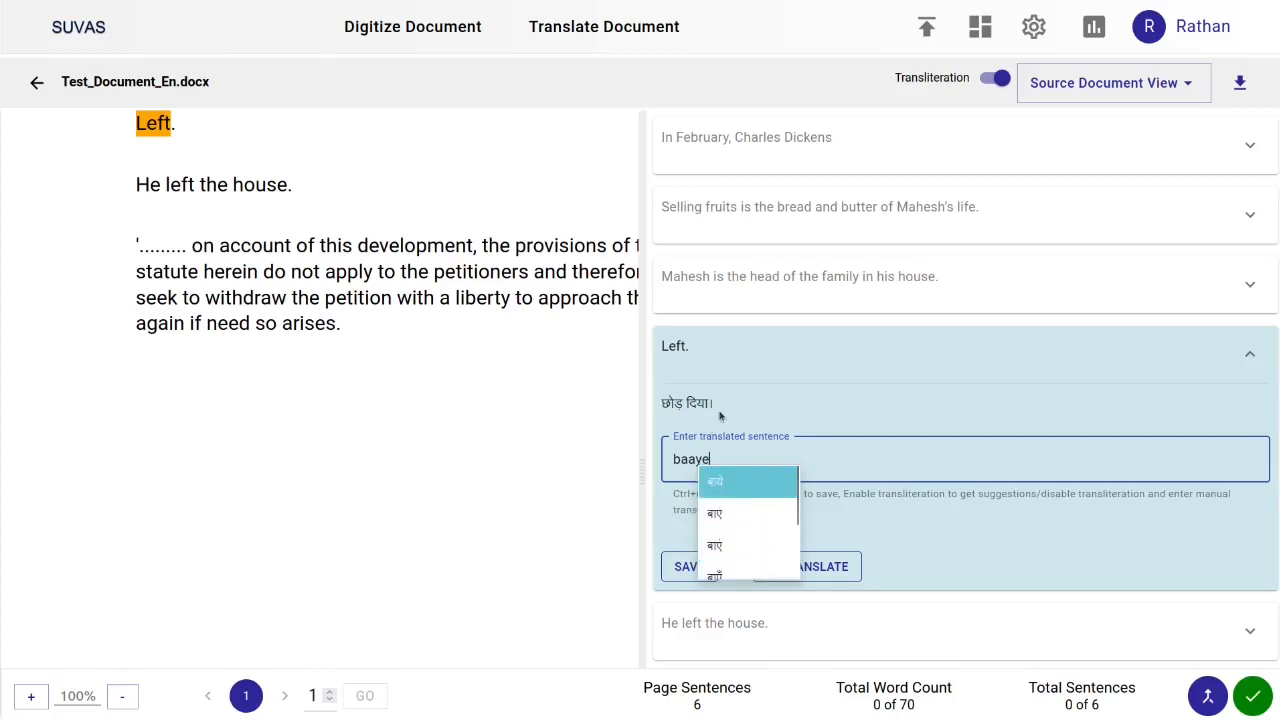
pyautogui.click(742, 520)
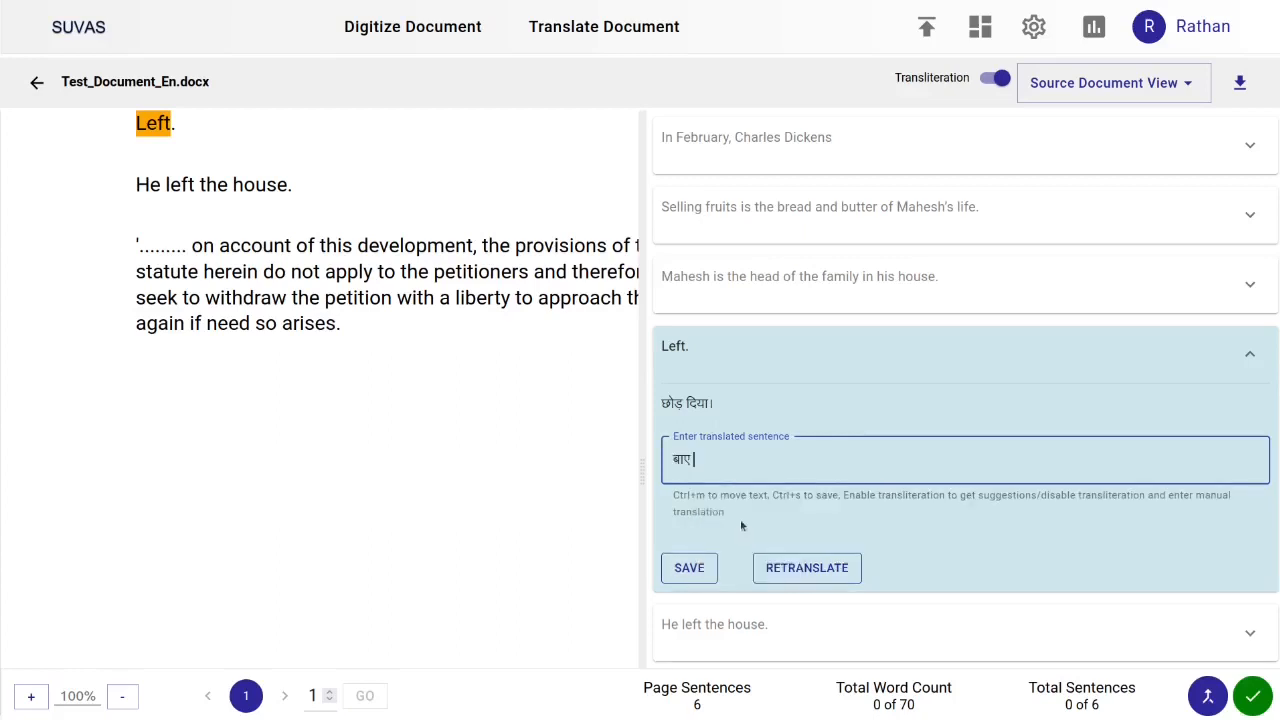
pyautogui.click(689, 568)
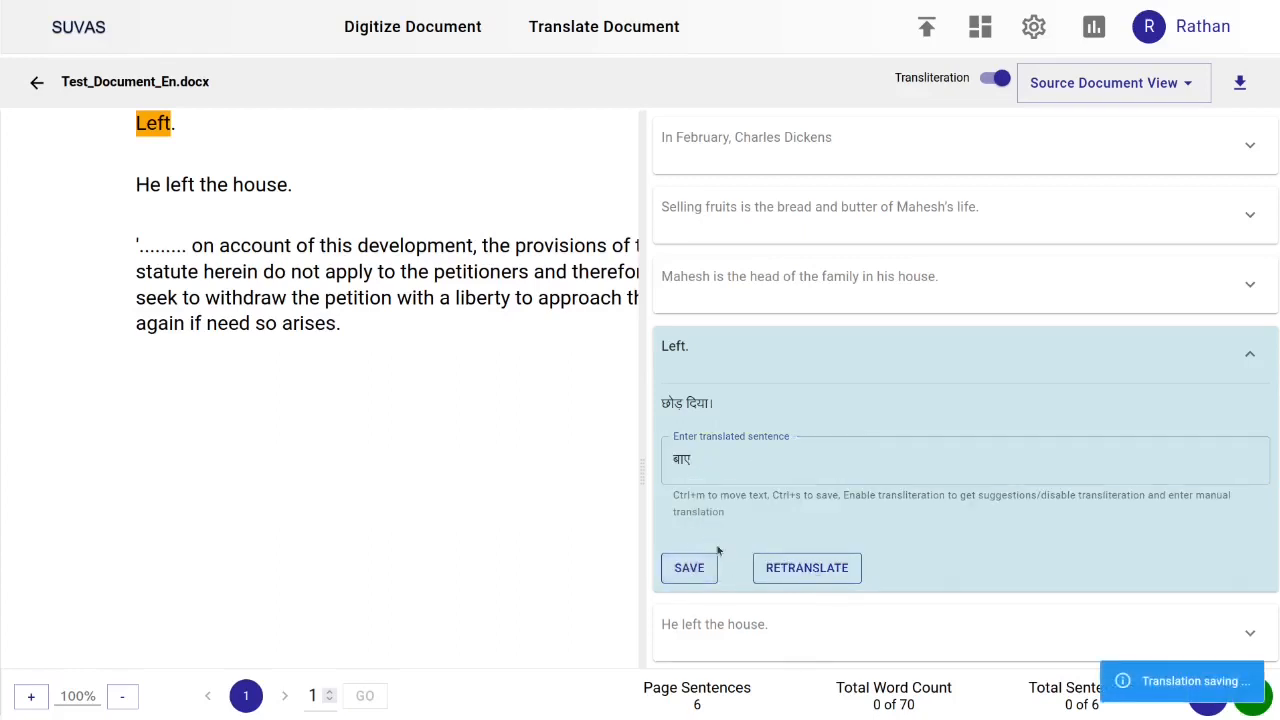
# Highlight the Bleu score shown for the saved 'Left.' translation
pyautogui.moveTo(1043, 455); pyautogui.dragTo(904, 457)
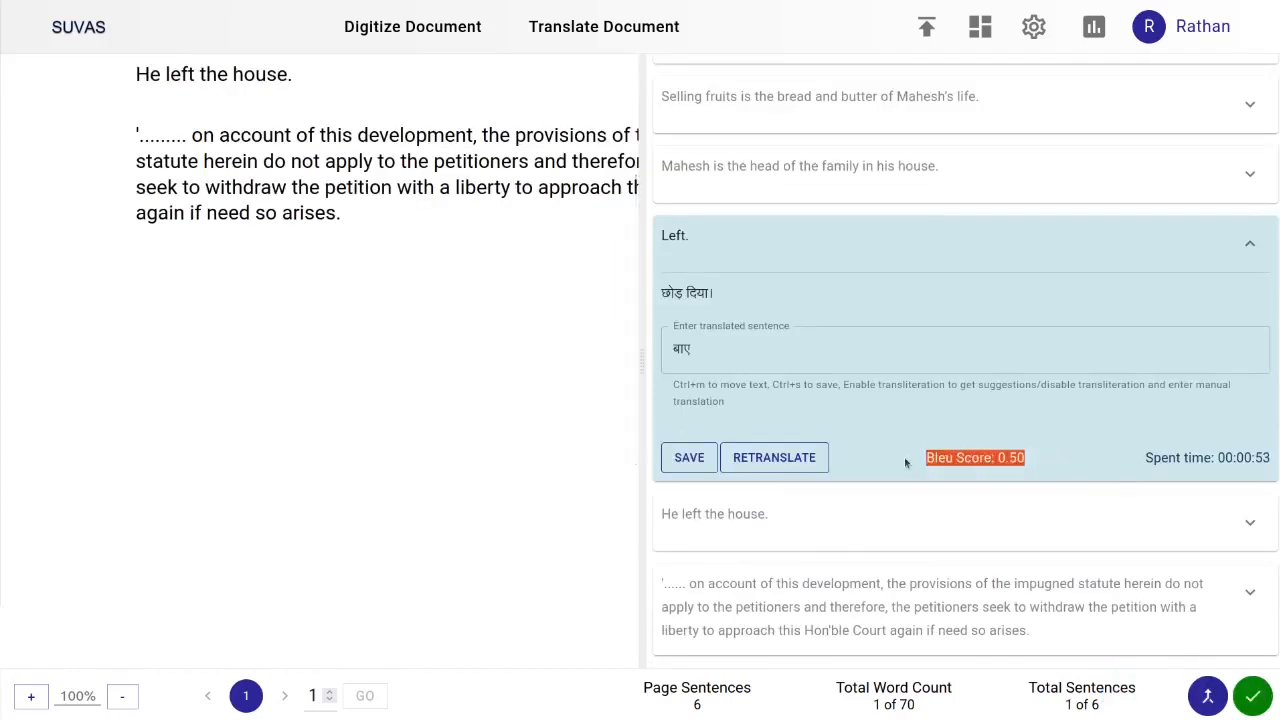
pyautogui.click(1032, 459)
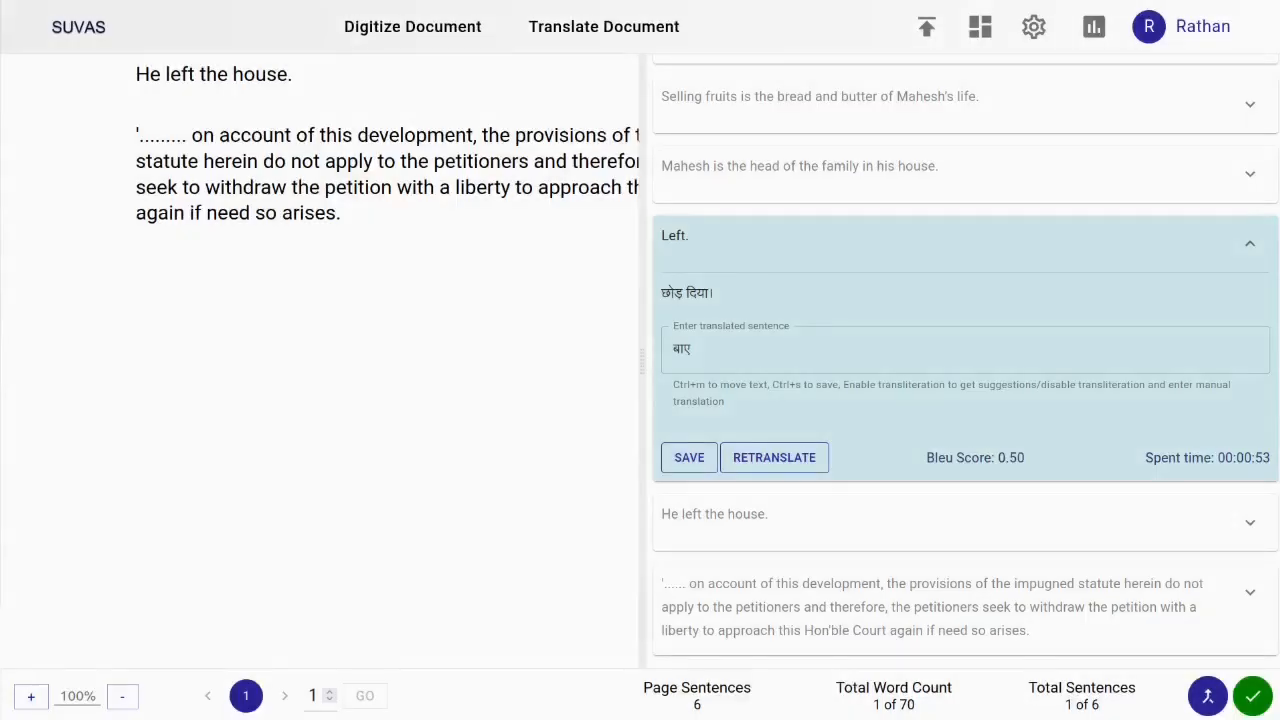
pyautogui.click(682, 347)
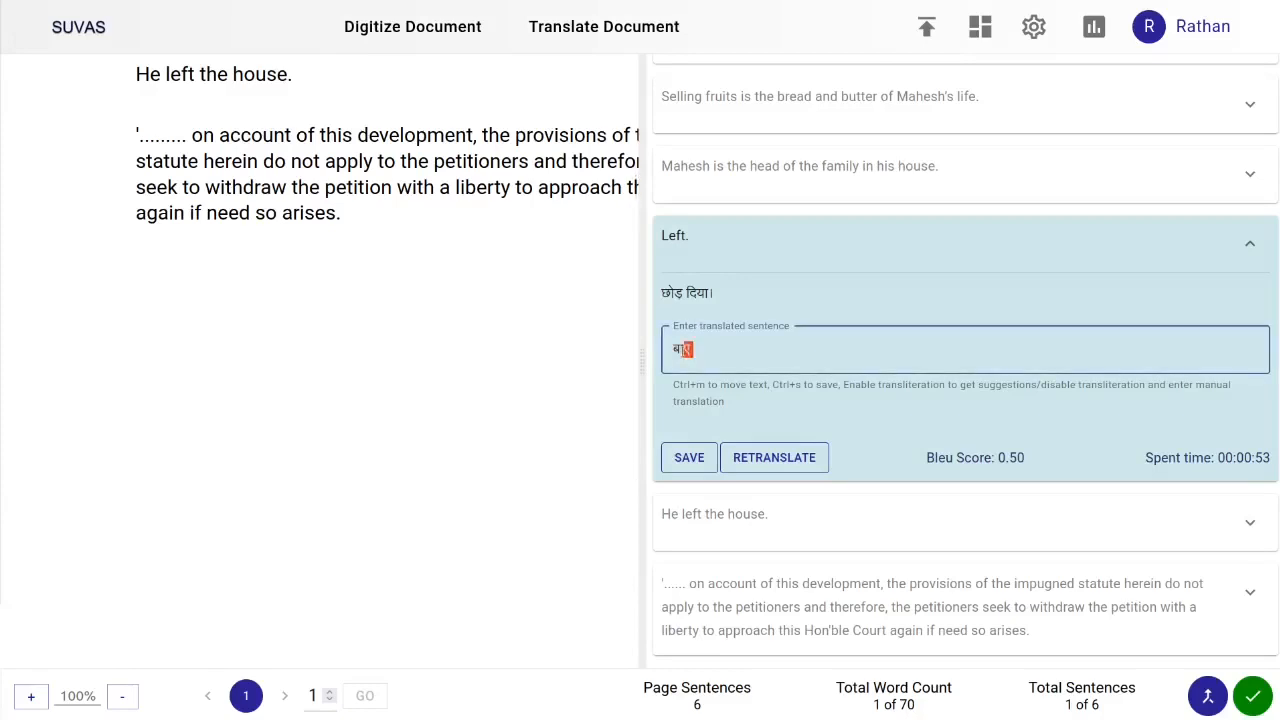
# Select 'Left' in the source sentence and open the Add to glossary dialog for it
pyautogui.click(686, 236)
pyautogui.moveTo(686, 236)
pyautogui.mouseDown()
pyautogui.moveTo(660, 237)
pyautogui.moveTo(663, 251)
pyautogui.moveTo(669, 236)
pyautogui.mouseUp()
pyautogui.click(664, 246)
pyautogui.doubleClick(671, 237)
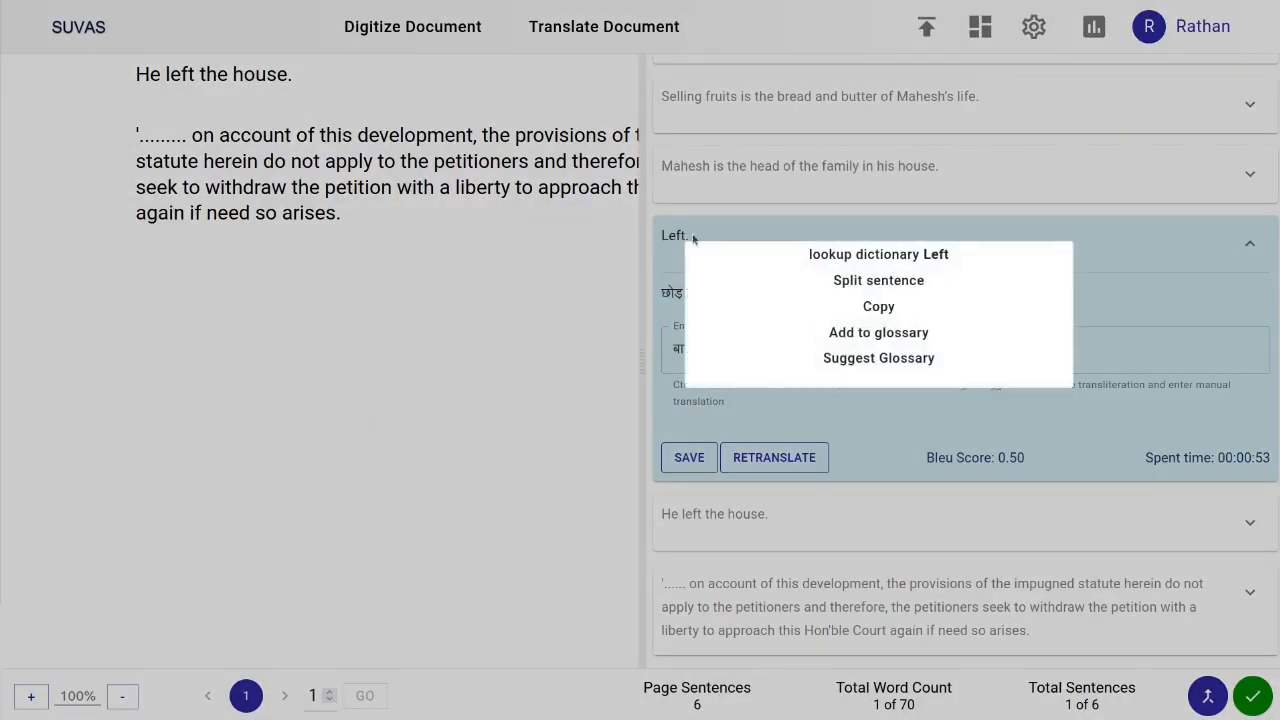
pyautogui.click(910, 338)
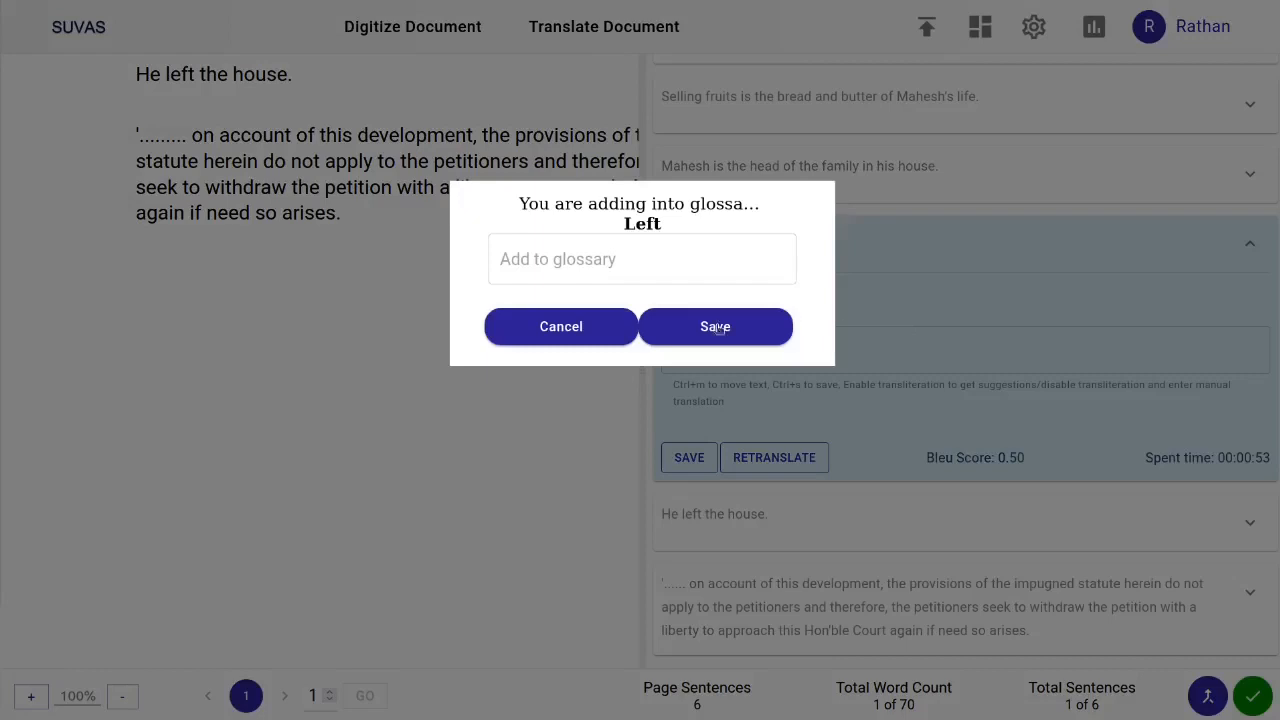
pyautogui.click(591, 276)
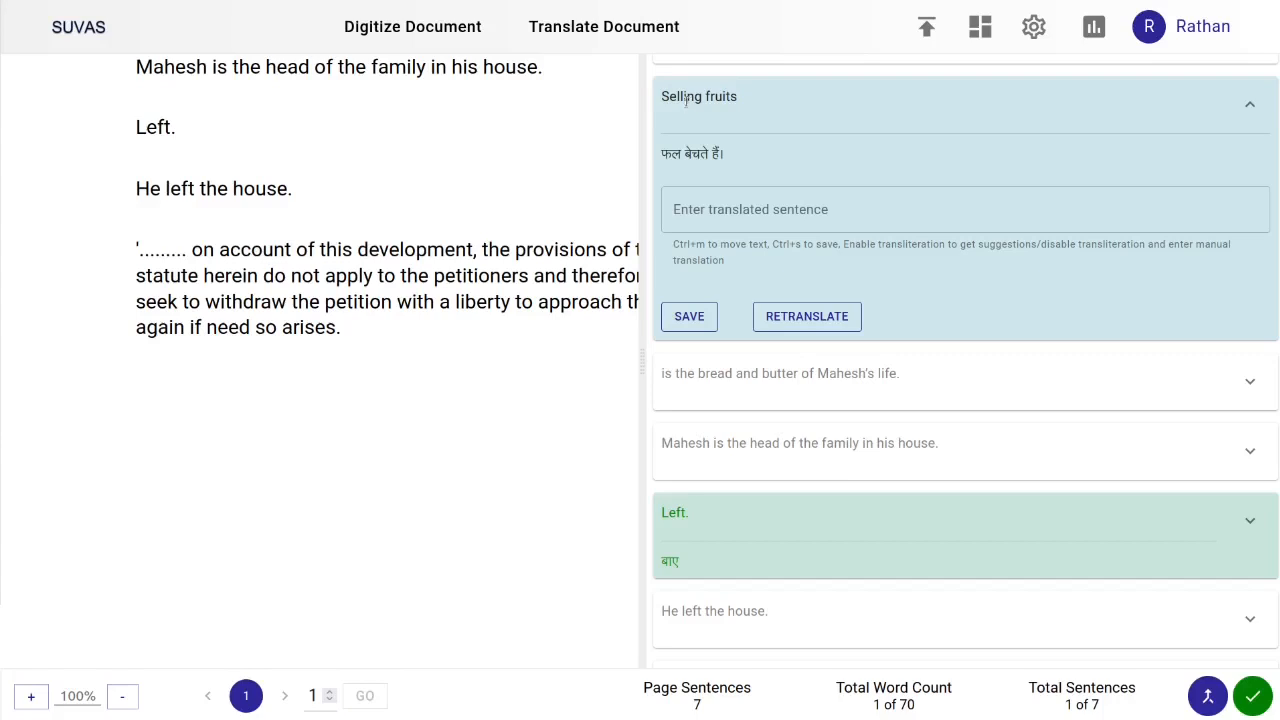
# Examine the split 'Selling fruits' and 'is the bread and butter of Mahesh's life.' segments
pyautogui.moveTo(670, 97); pyautogui.dragTo(733, 97)
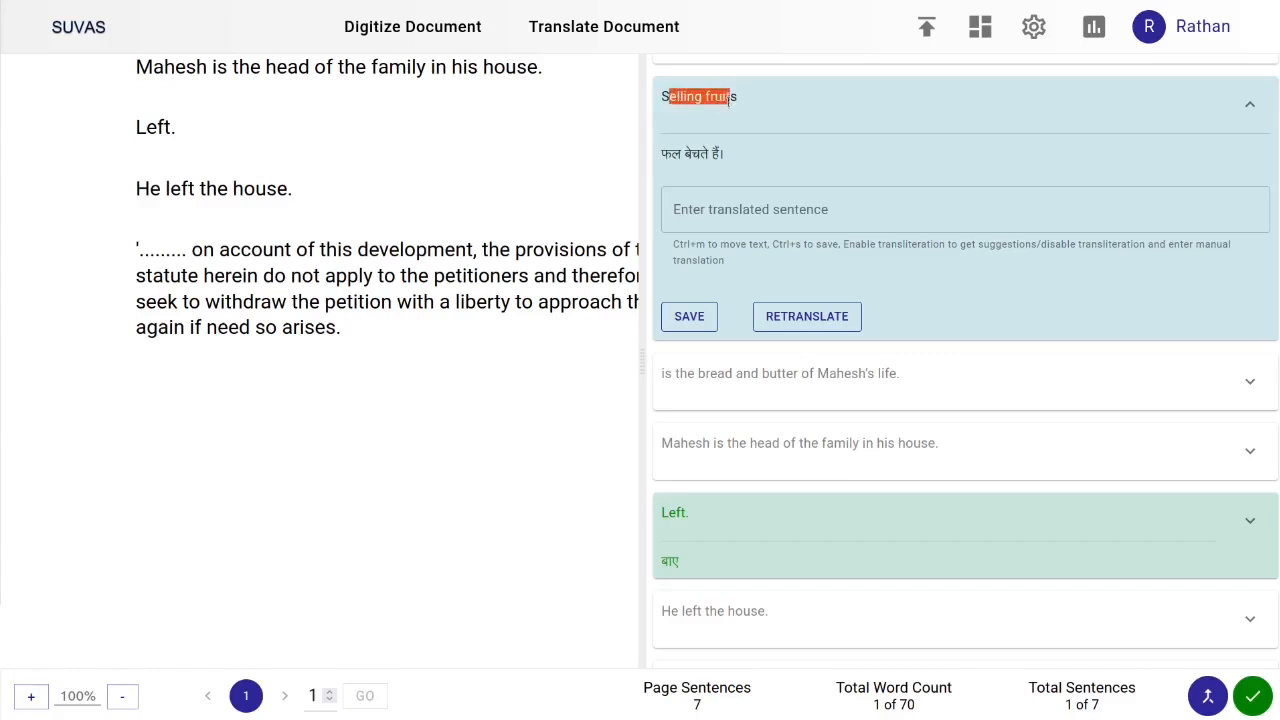
pyautogui.click(716, 390)
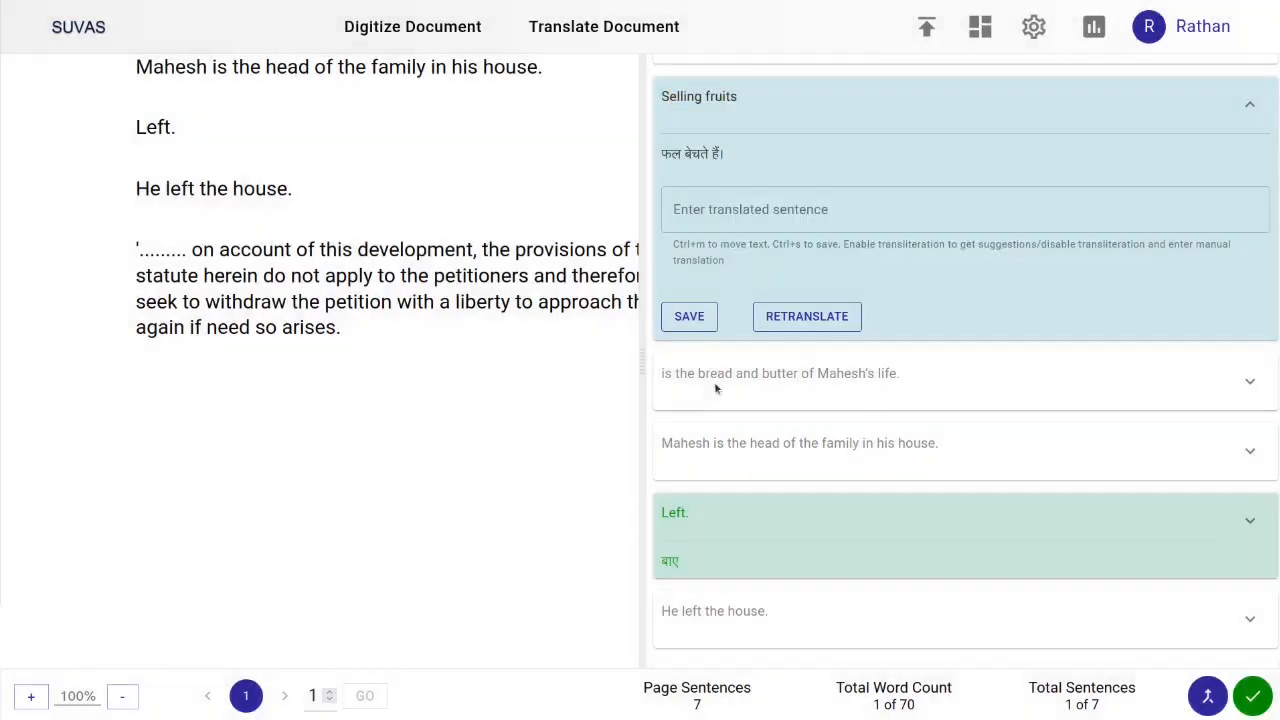
pyautogui.click(1250, 381)
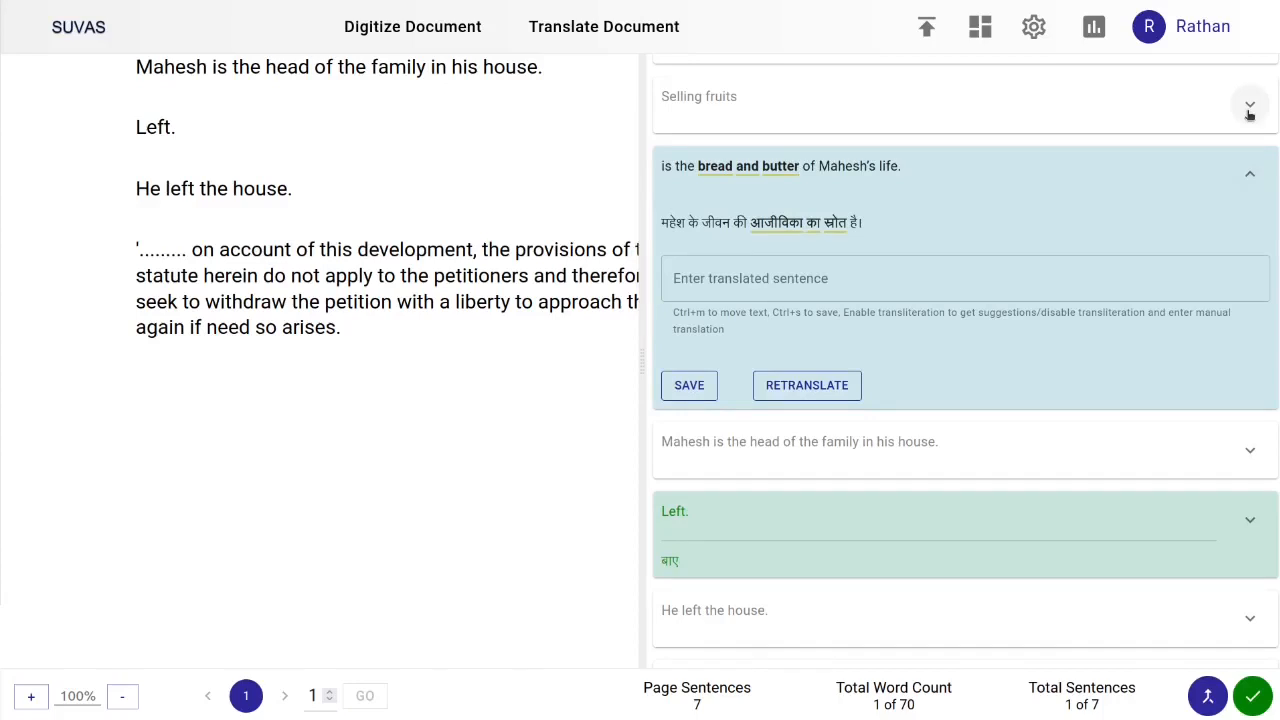
# Merge the 'Selling fruits' and 'is the bread and butter of Mahesh's life.' segments into one sentence
pyautogui.click(1210, 697)
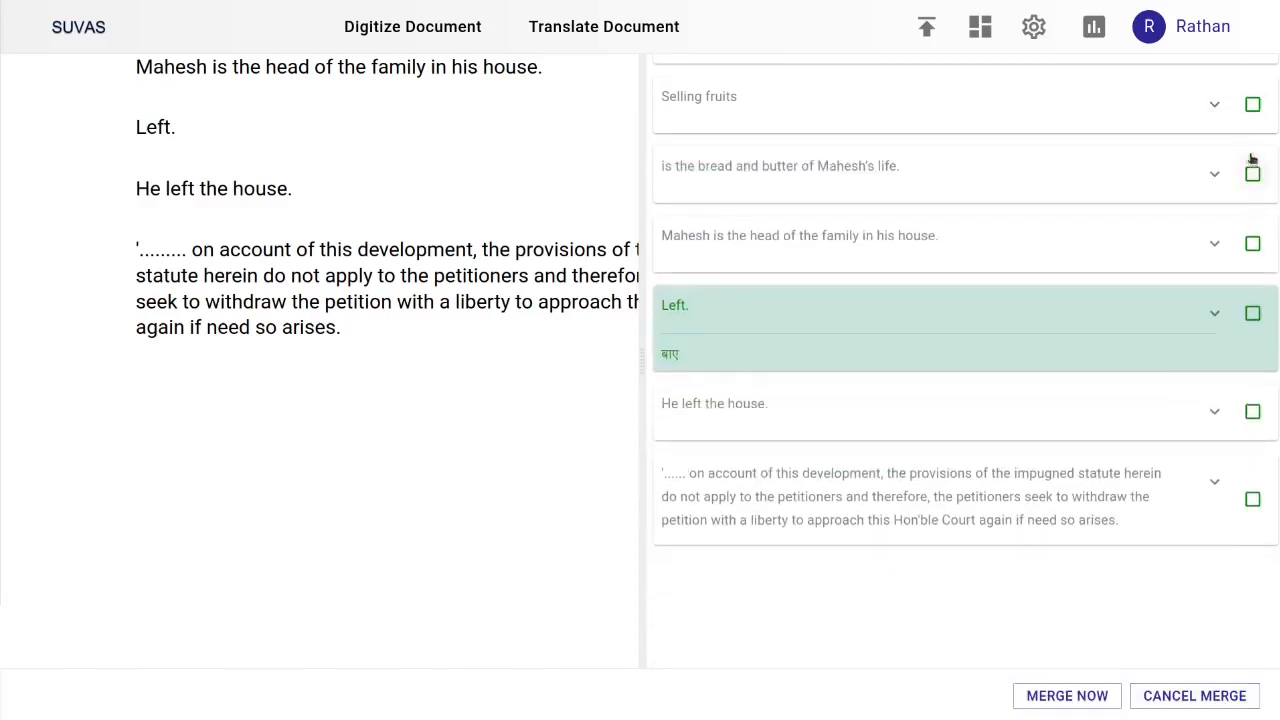
pyautogui.click(1250, 106)
pyautogui.click(1251, 174)
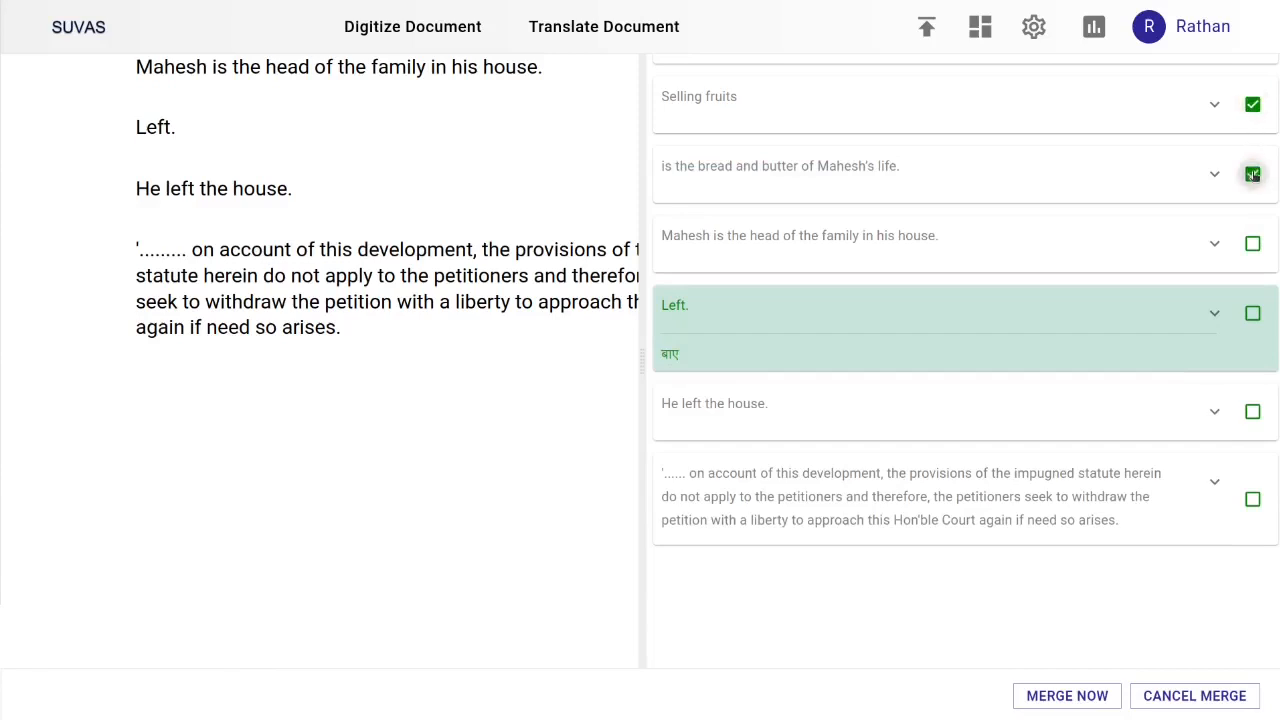
pyautogui.click(1080, 703)
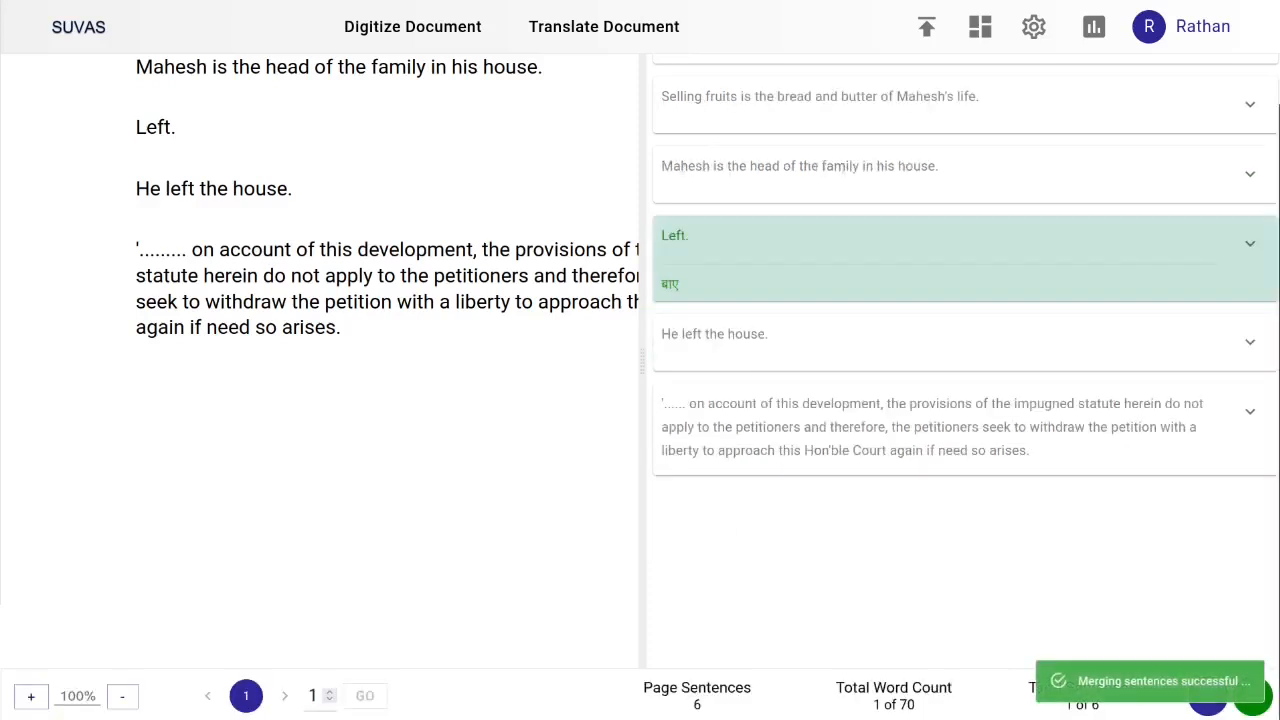
# Split the merged sentence again after 'Selling fruits'
pyautogui.click(1249, 105)
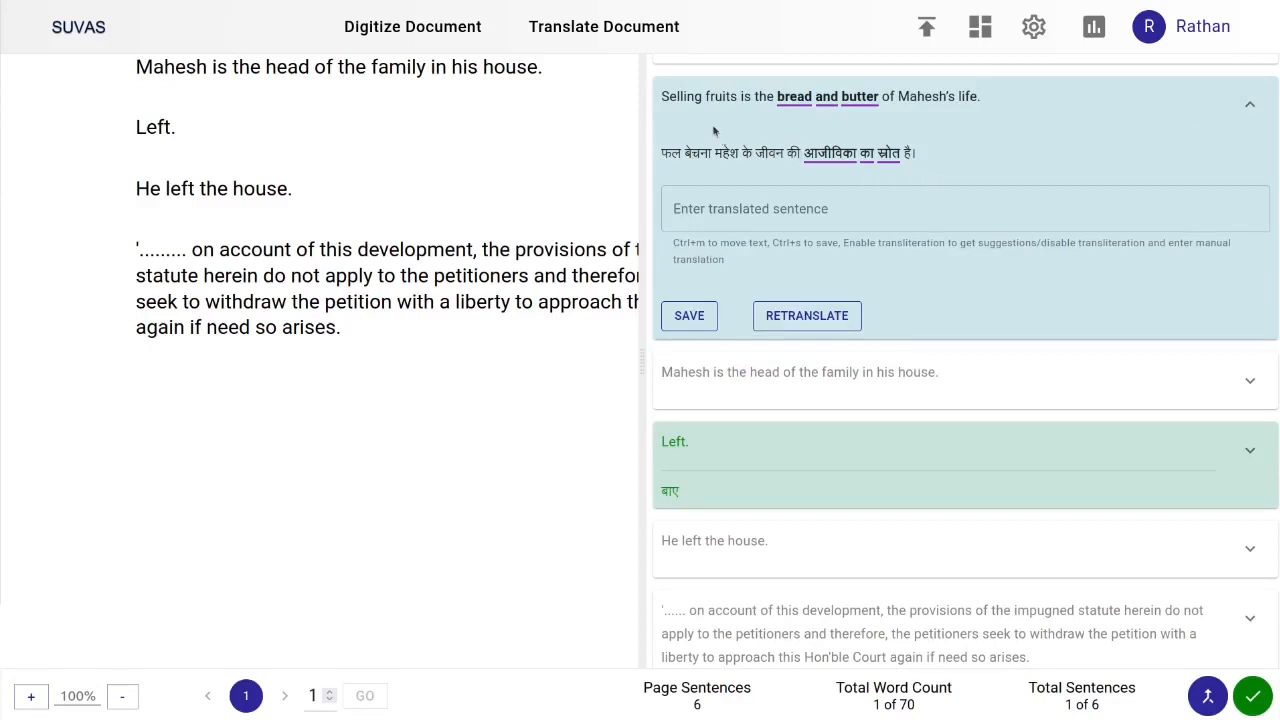
pyautogui.moveTo(661, 97); pyautogui.dragTo(737, 98)
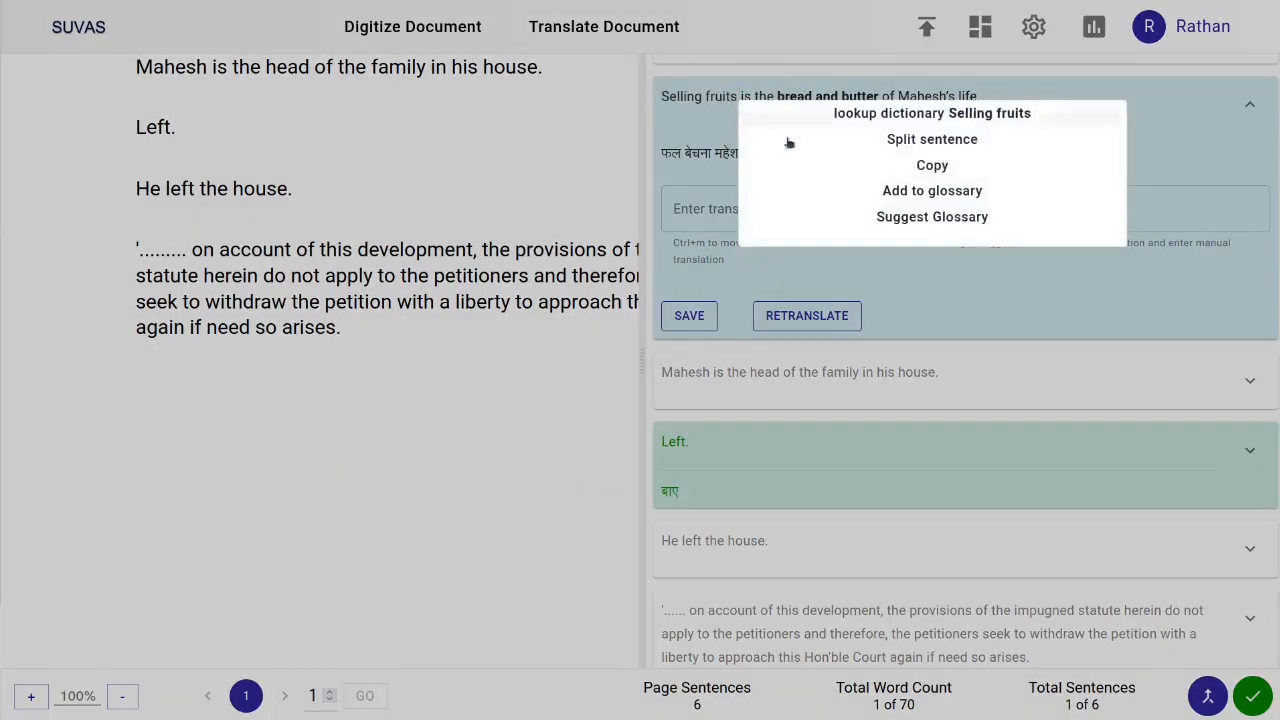
pyautogui.click(910, 138)
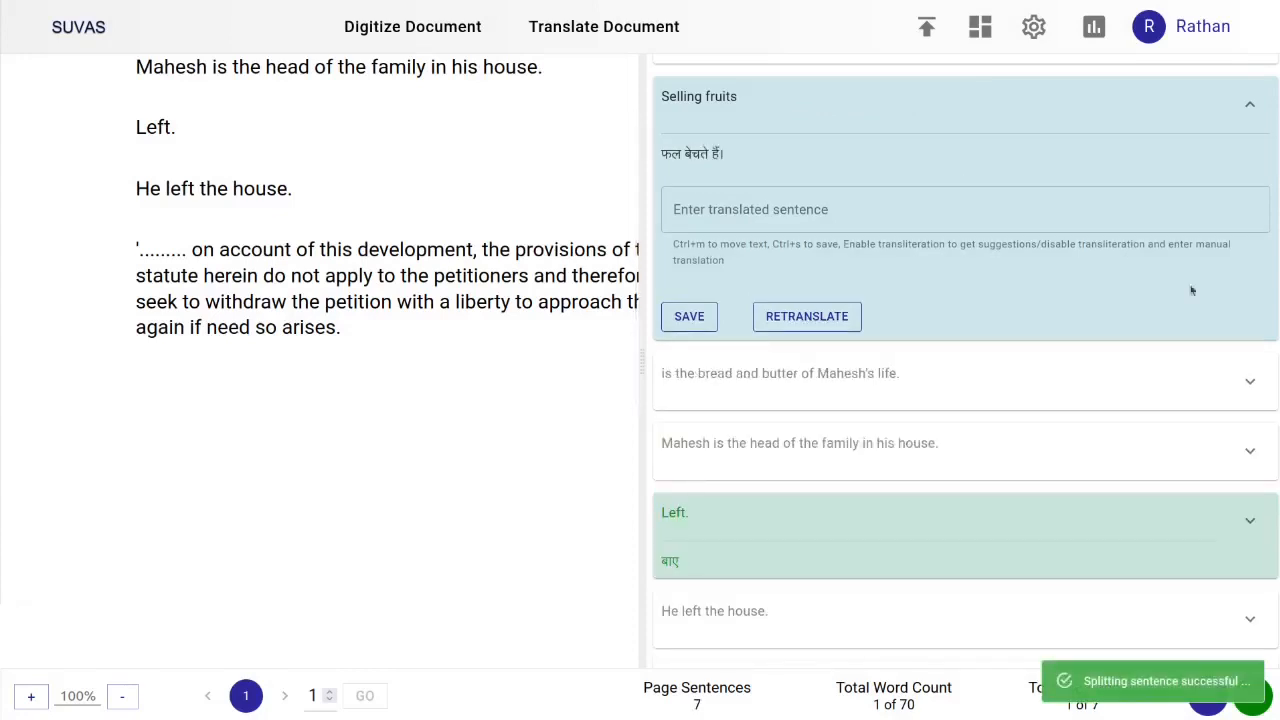
# Complete the document editing and confirm it
pyautogui.click(1247, 382)
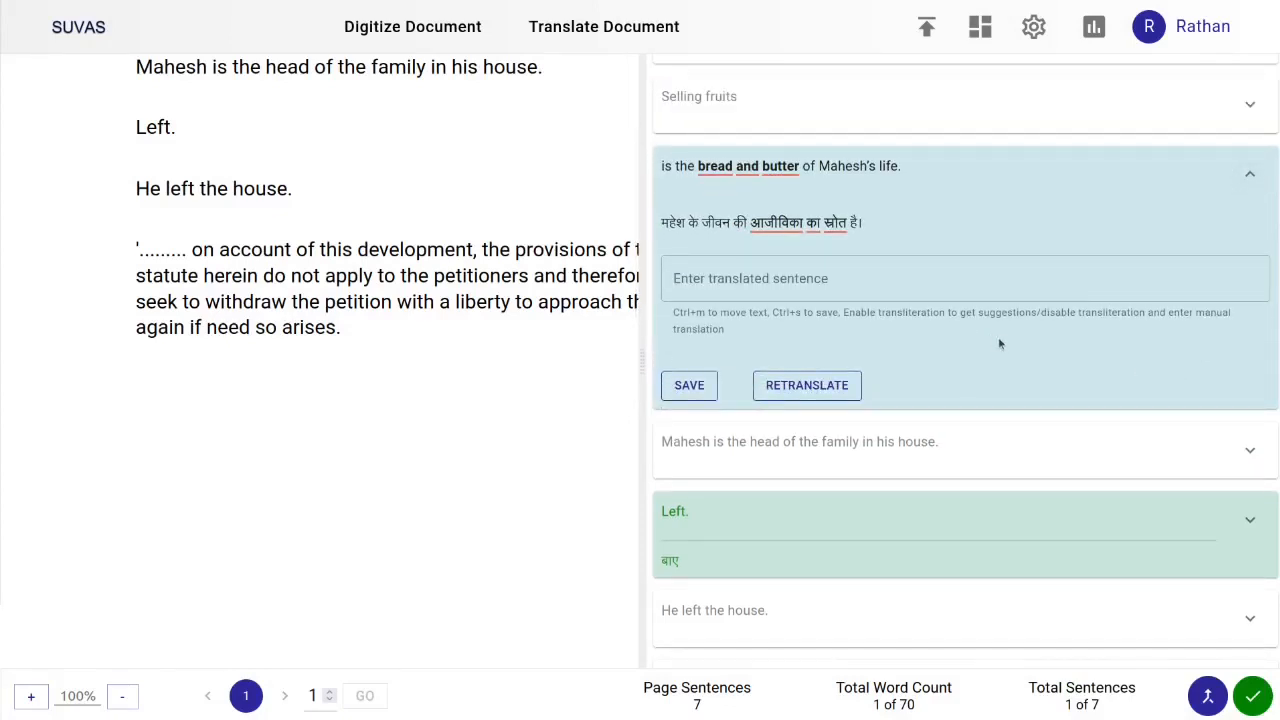
pyautogui.click(1250, 694)
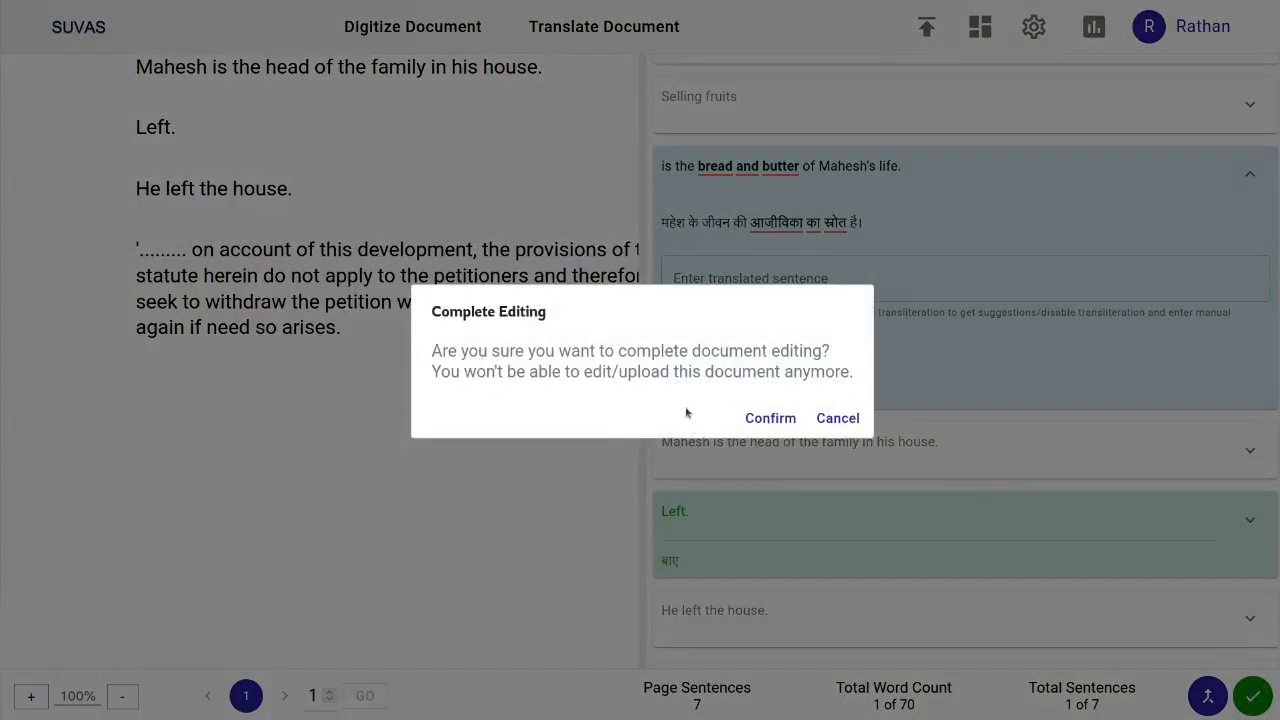
pyautogui.click(757, 425)
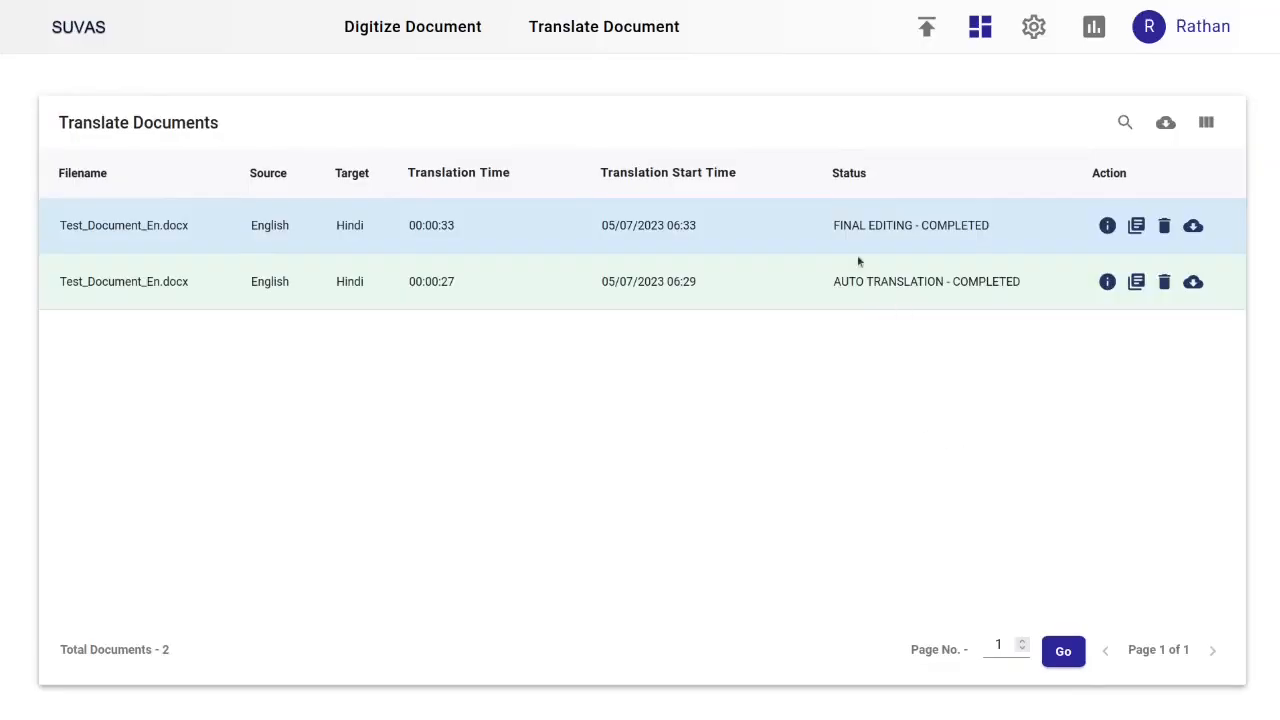
# Reopen the completed document and view the translation of the 'is the bread and butter' segment
pyautogui.moveTo(823, 229); pyautogui.dragTo(1007, 241)
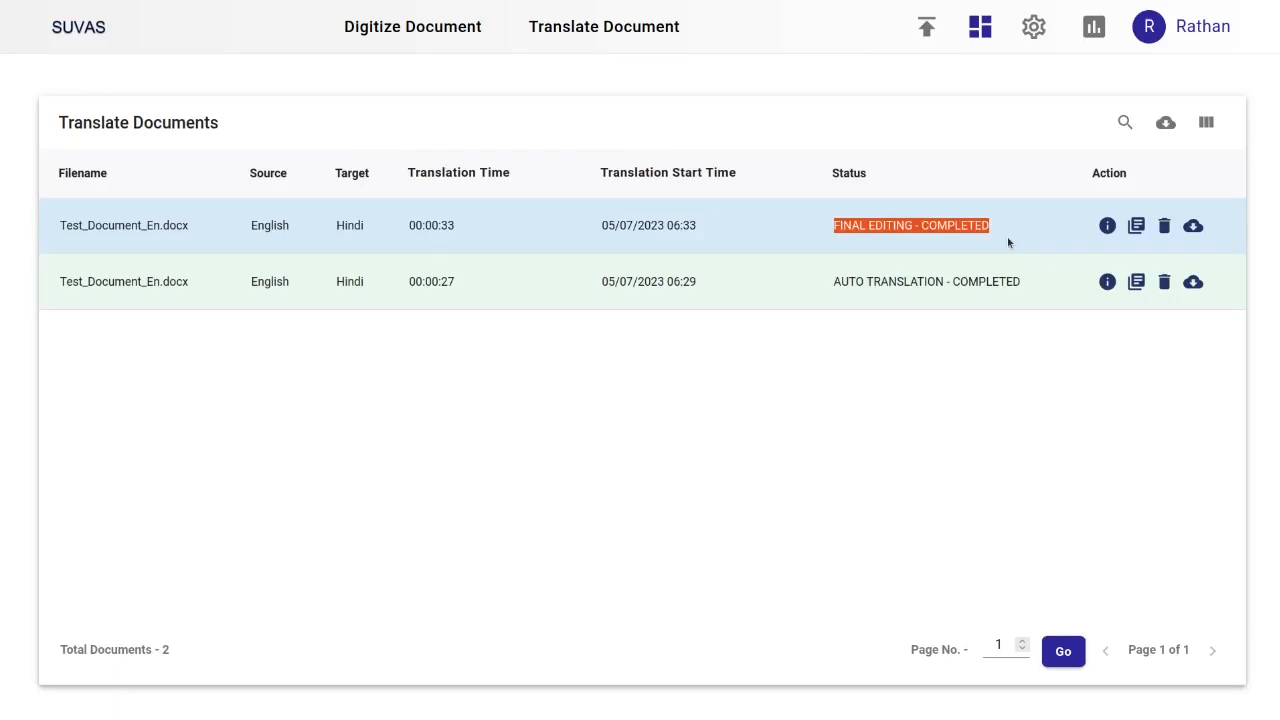
pyautogui.click(1007, 236)
pyautogui.click(1136, 228)
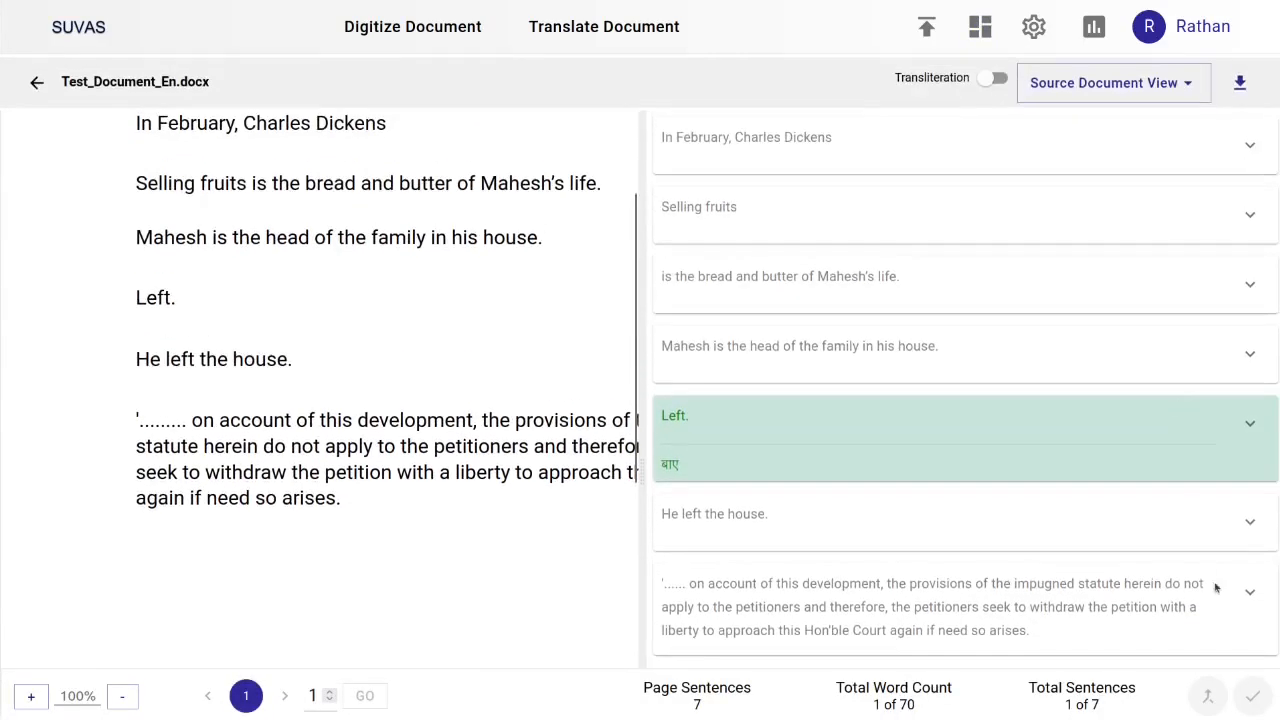
pyautogui.click(1248, 280)
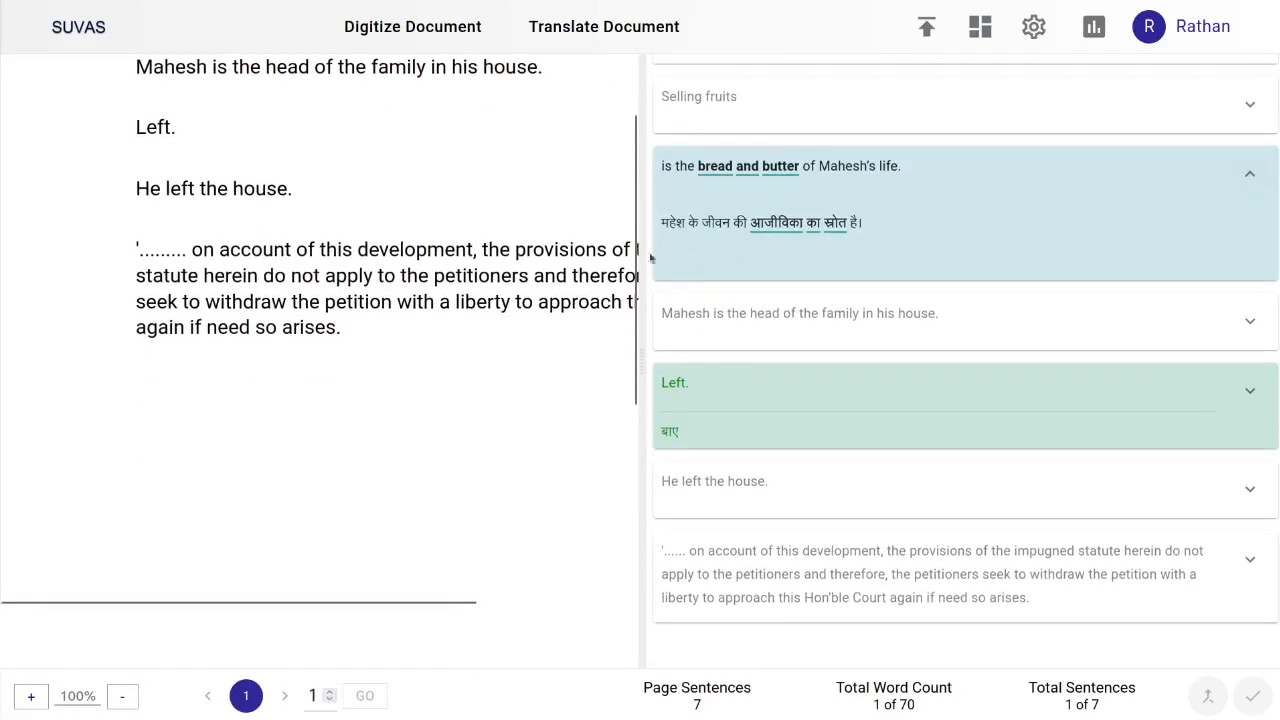
# Download the translated document as a DOCX file
pyautogui.click(1251, 320)
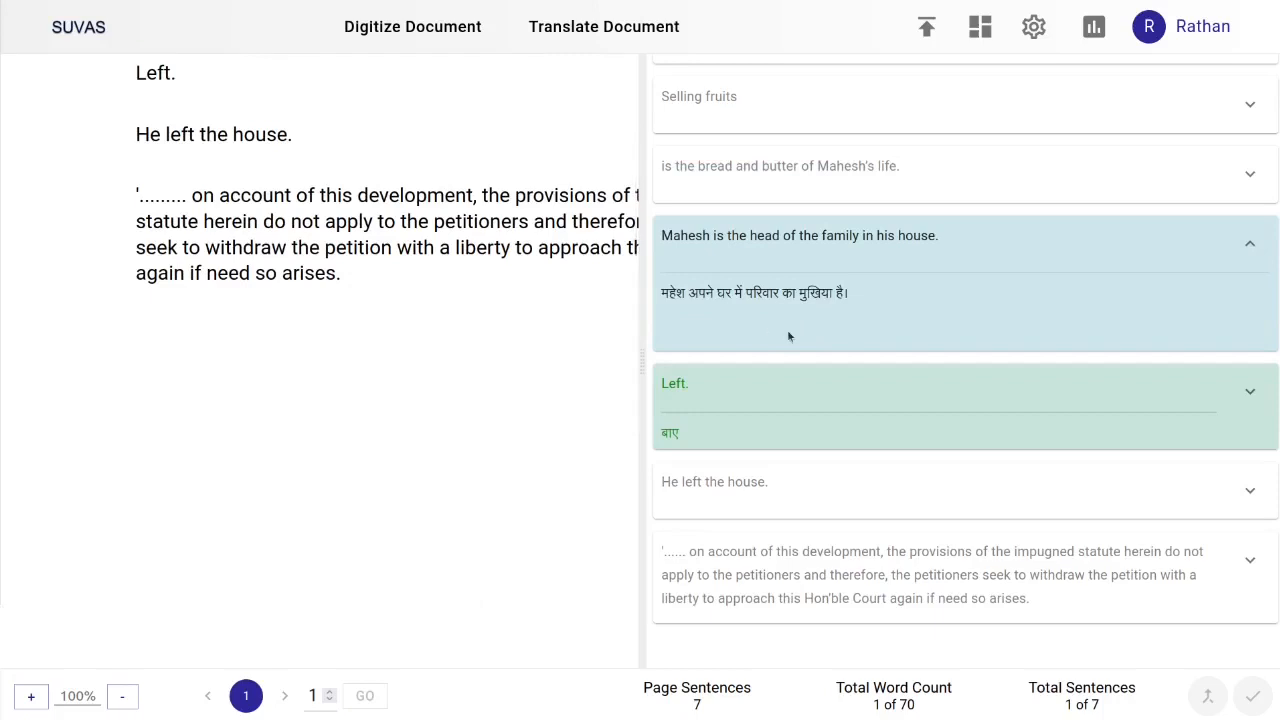
pyautogui.scroll(1, 787, 329)
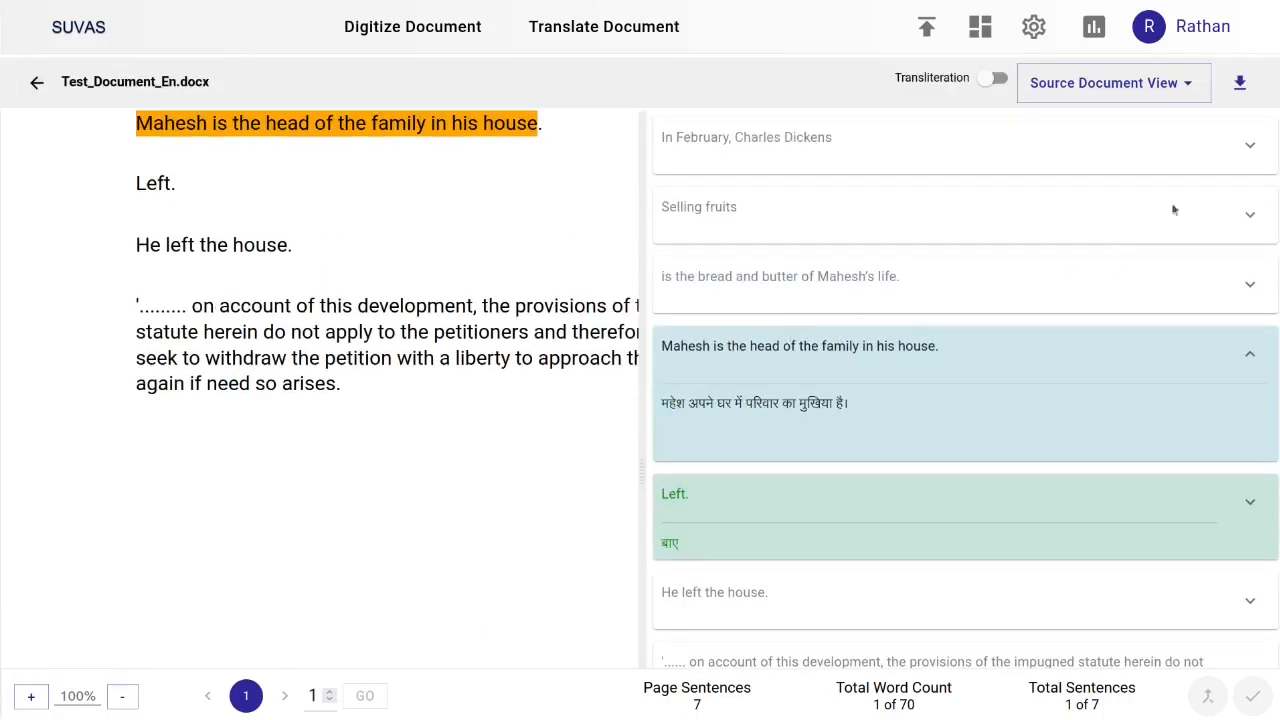
pyautogui.click(1240, 86)
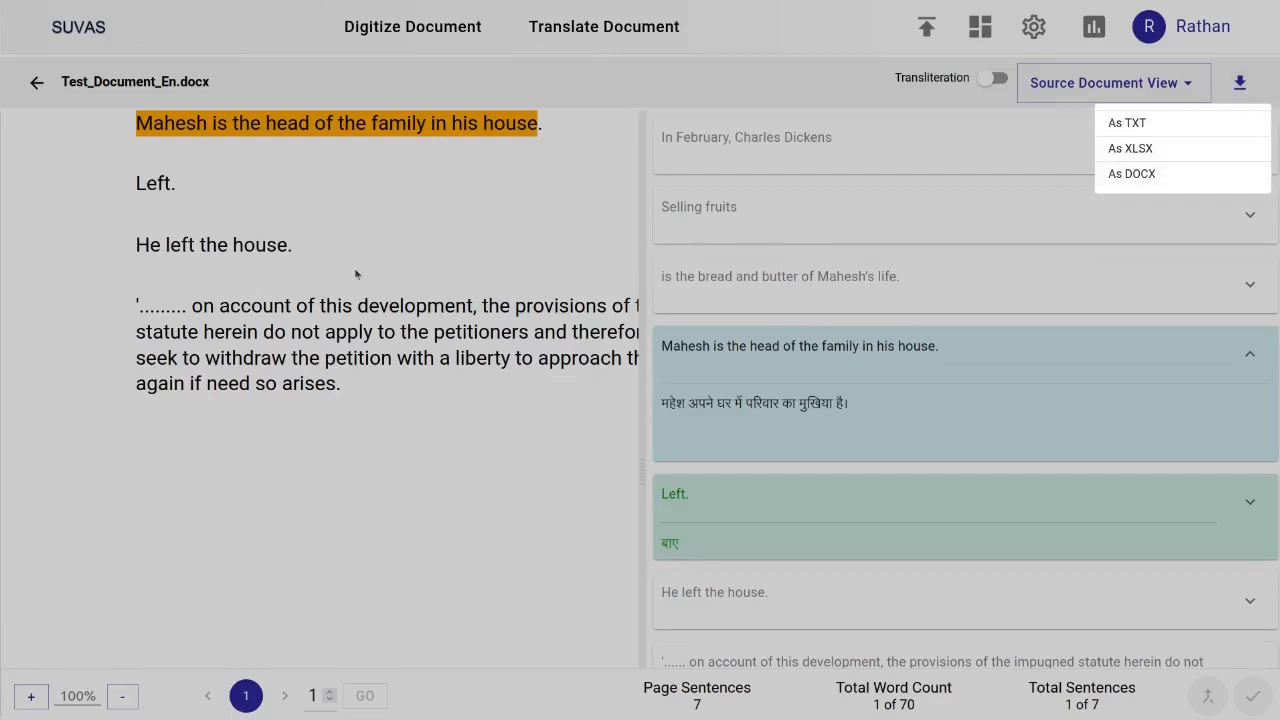
pyautogui.click(1131, 174)
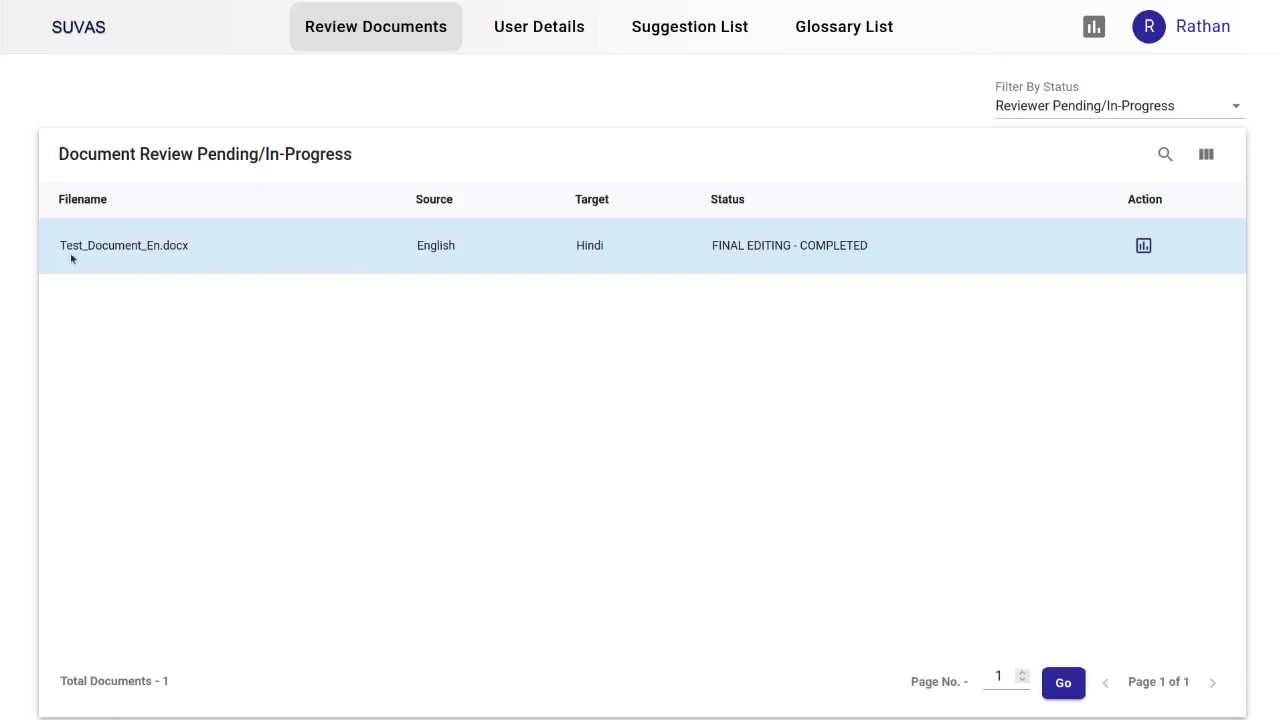
# Open the completed Test_Document_En.docx for review in the reviewer's document list
pyautogui.moveTo(58, 246); pyautogui.dragTo(896, 260)
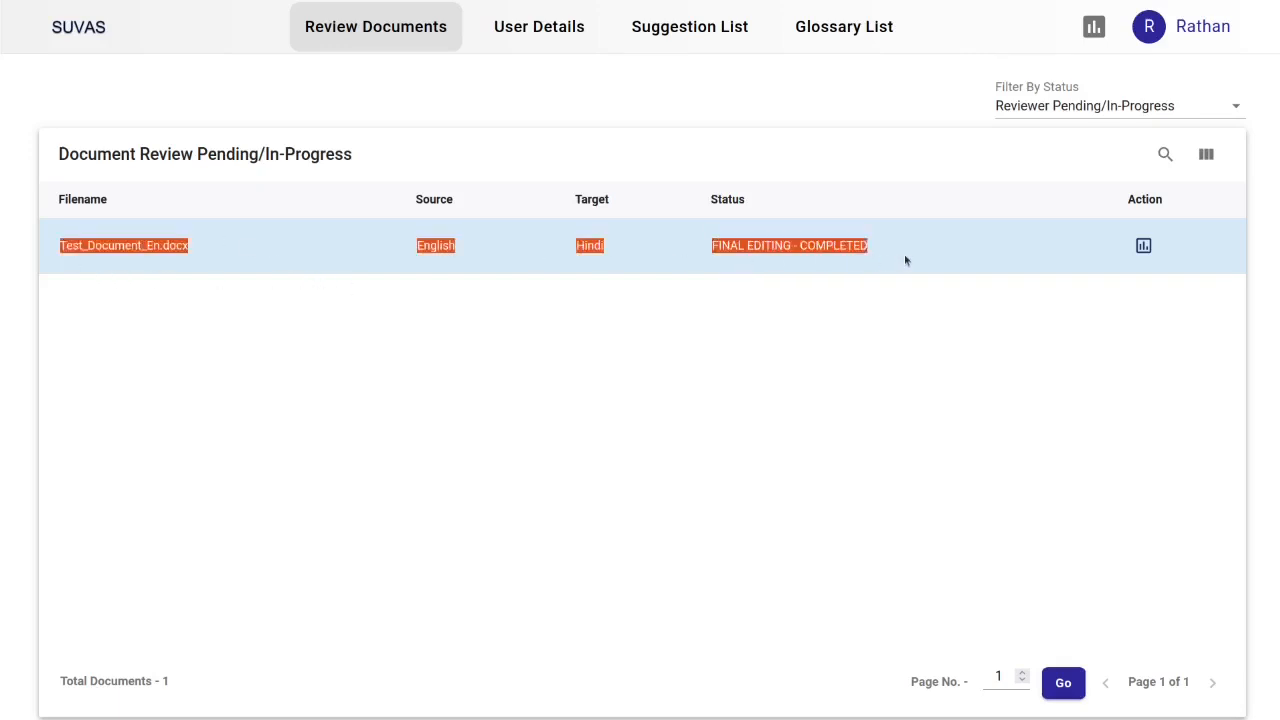
pyautogui.click(1123, 262)
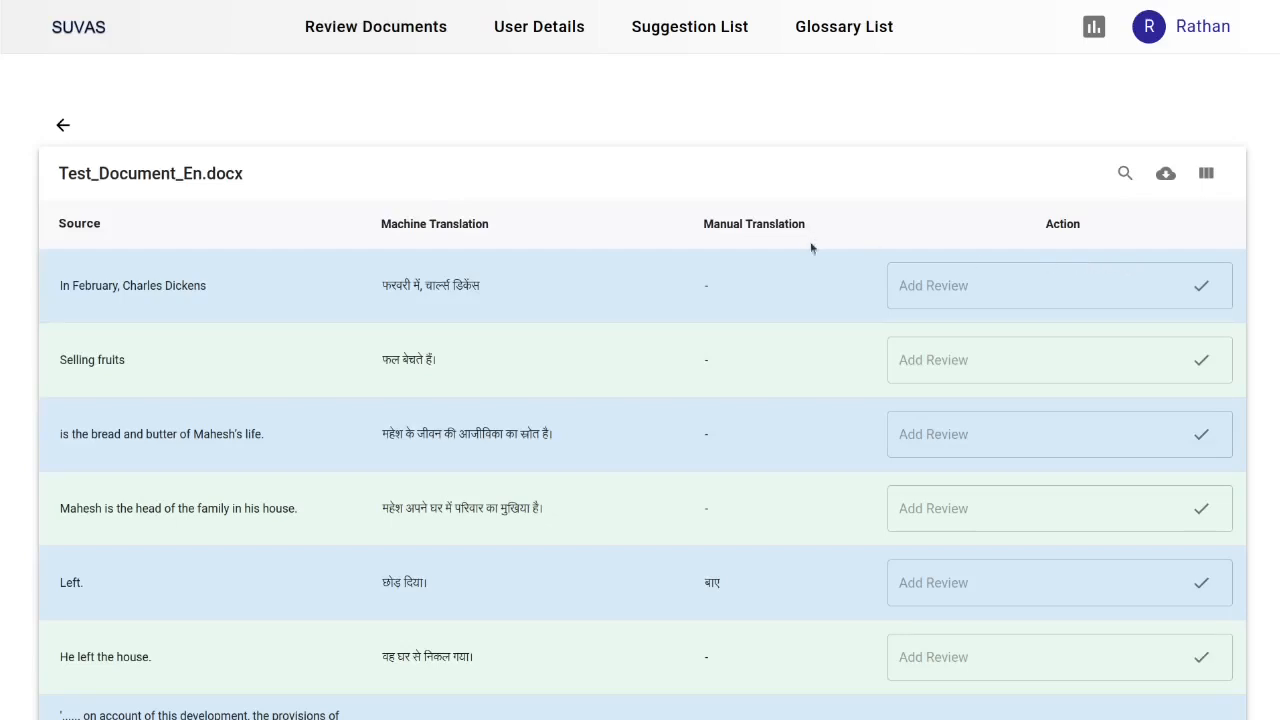
pyautogui.moveTo(729, 586); pyautogui.dragTo(111, 586)
pyautogui.click(57, 590)
pyautogui.moveTo(674, 591); pyautogui.dragTo(826, 589)
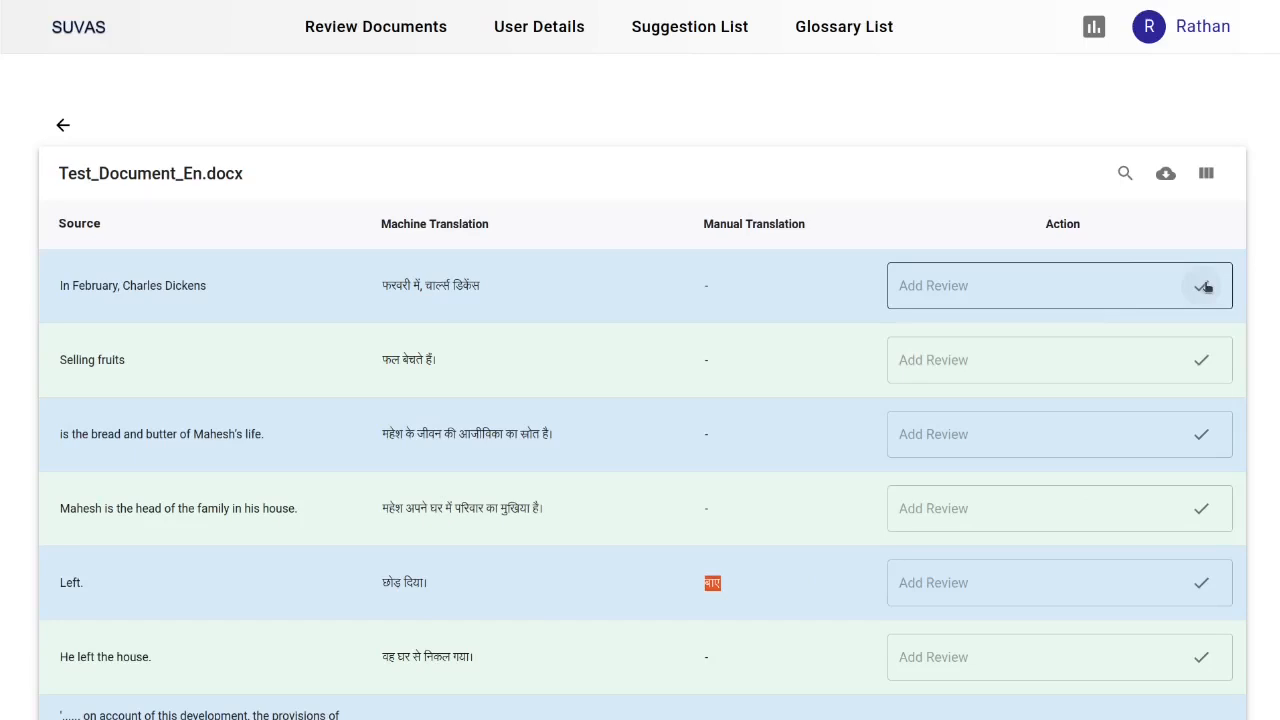
pyautogui.click(1204, 362)
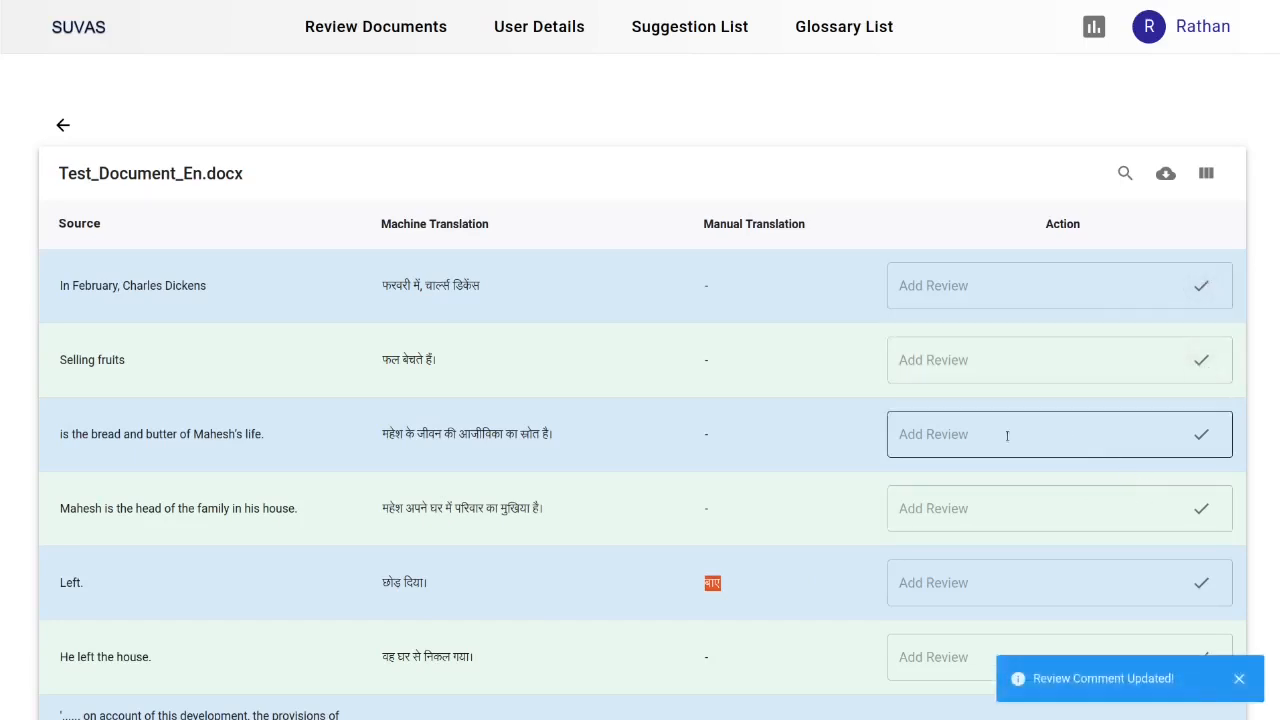
# Add the review comment 'This shoud be merged as part 1' to the 'Selling fruits' segment
pyautogui.click(1007, 360)
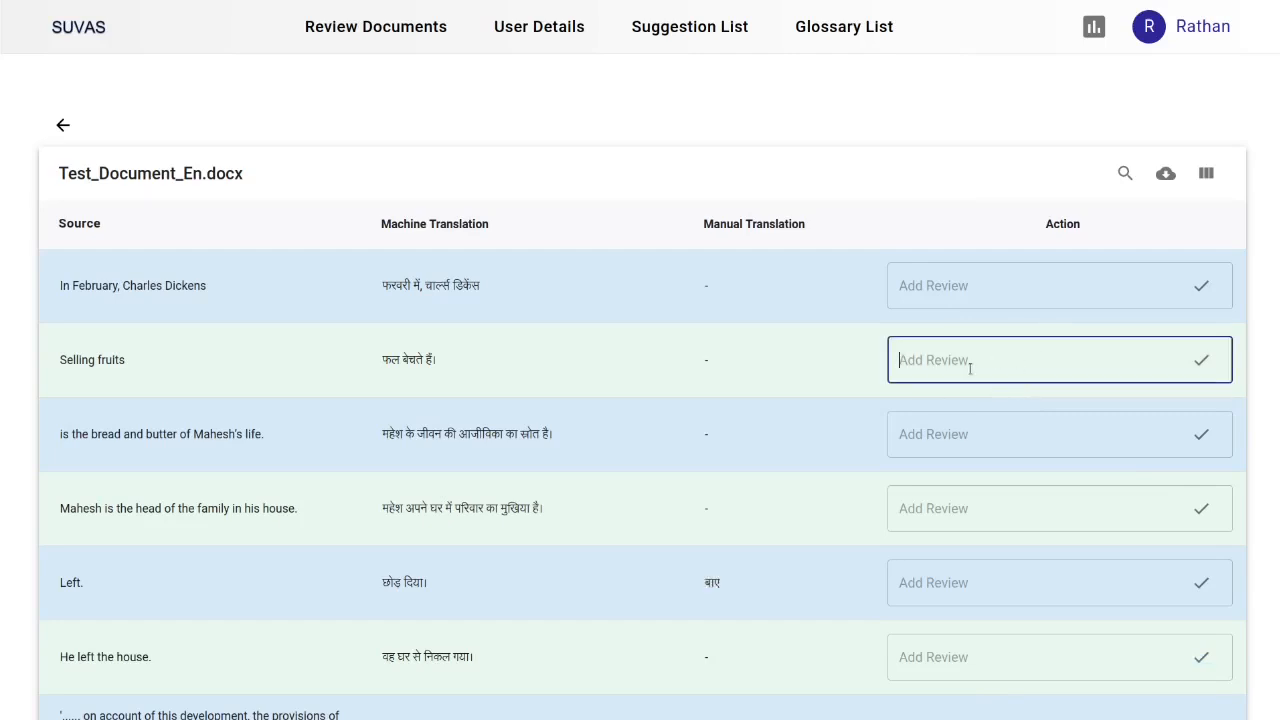
pyautogui.write('This shoud be ner')
pyautogui.press('BackSpace')
pyautogui.press('BackSpace')
pyautogui.press('BackSpace')
pyautogui.write('mer')
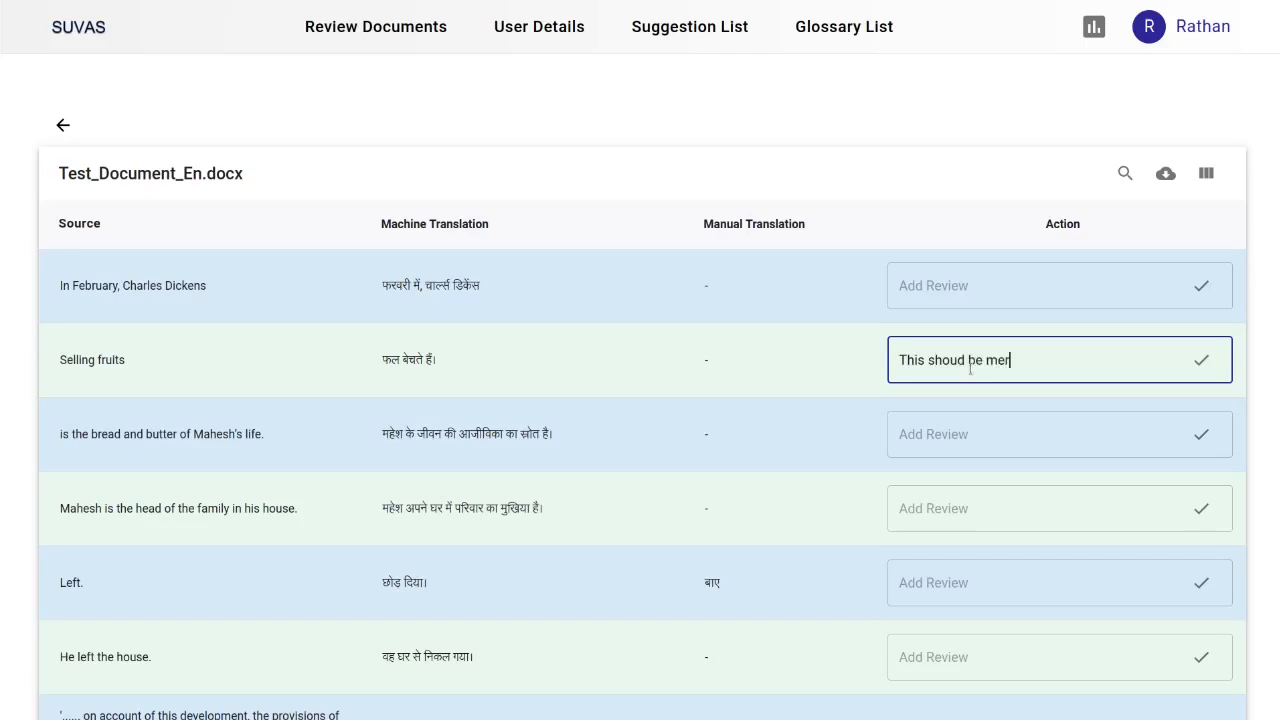
pyautogui.write('ged')
pyautogui.click(75, 358)
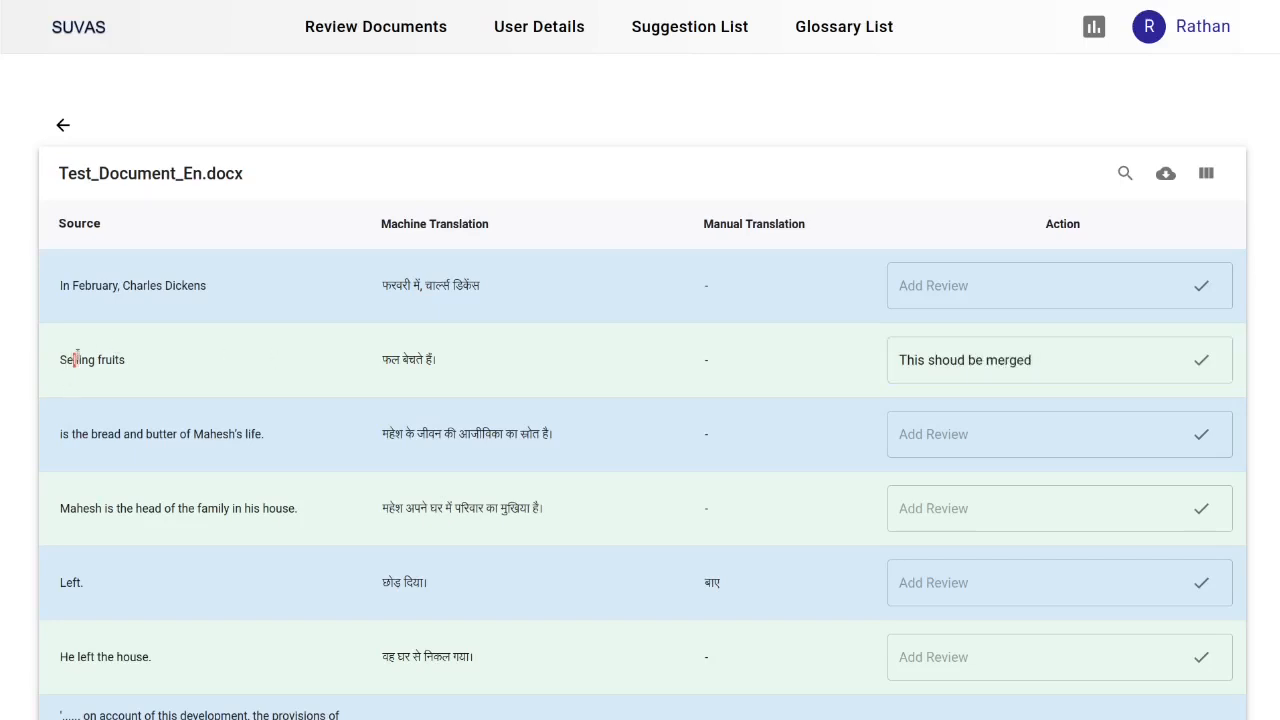
pyautogui.moveTo(75, 358); pyautogui.dragTo(118, 360)
pyautogui.moveTo(76, 433); pyautogui.dragTo(248, 434)
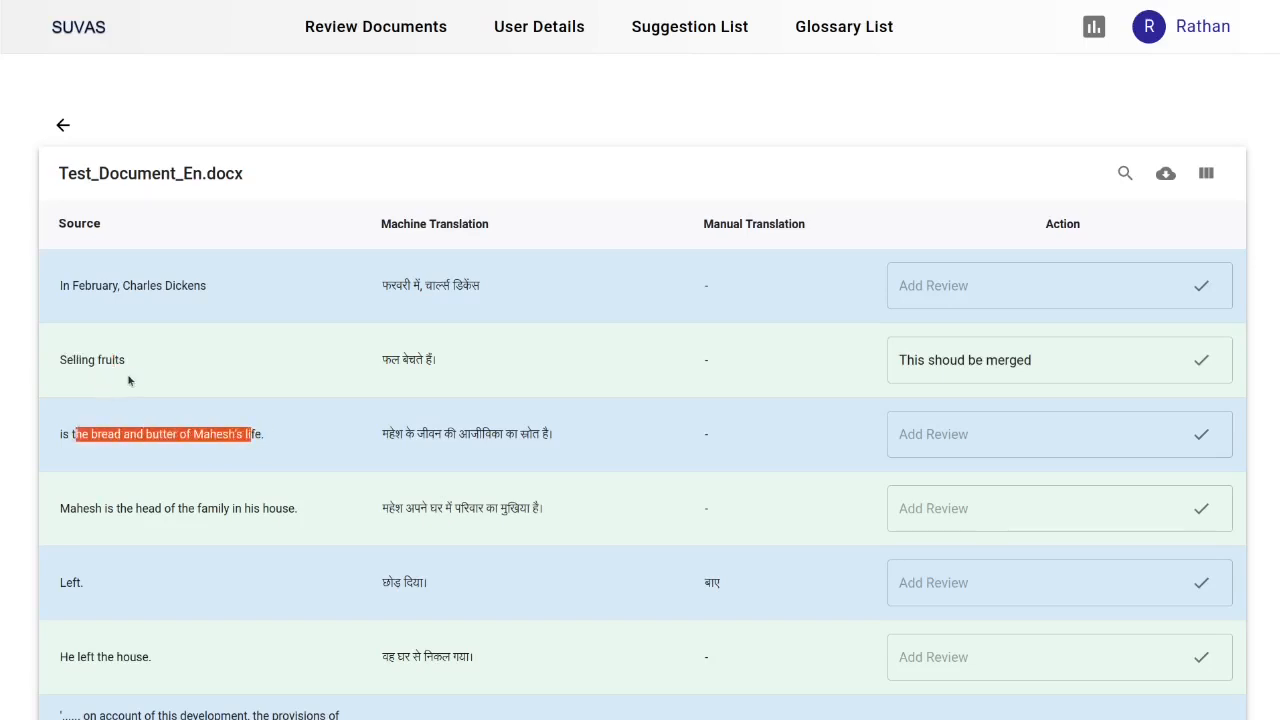
pyautogui.click(1045, 361)
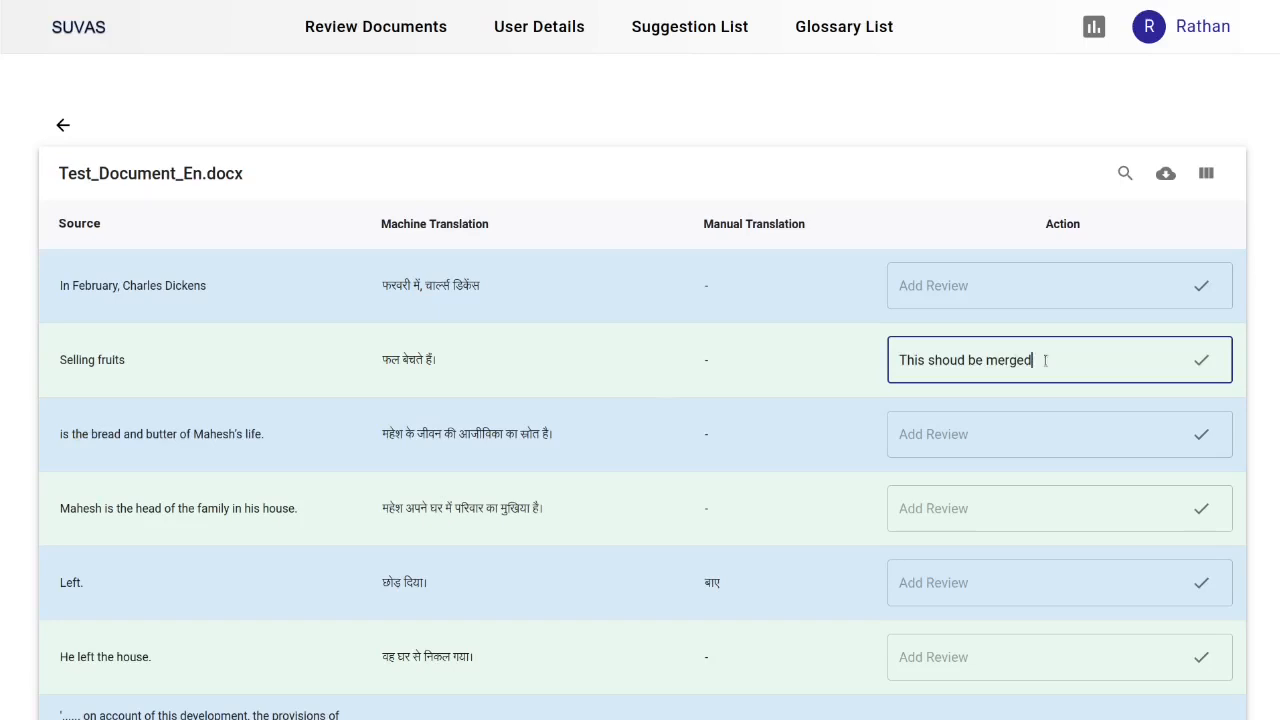
pyautogui.write('as part 1')
# Add the review comment 'This should be merged as part 2' to the 'is the bread and butter' segment and save both comments
pyautogui.click(972, 436)
pyautogui.write('Thisw s')
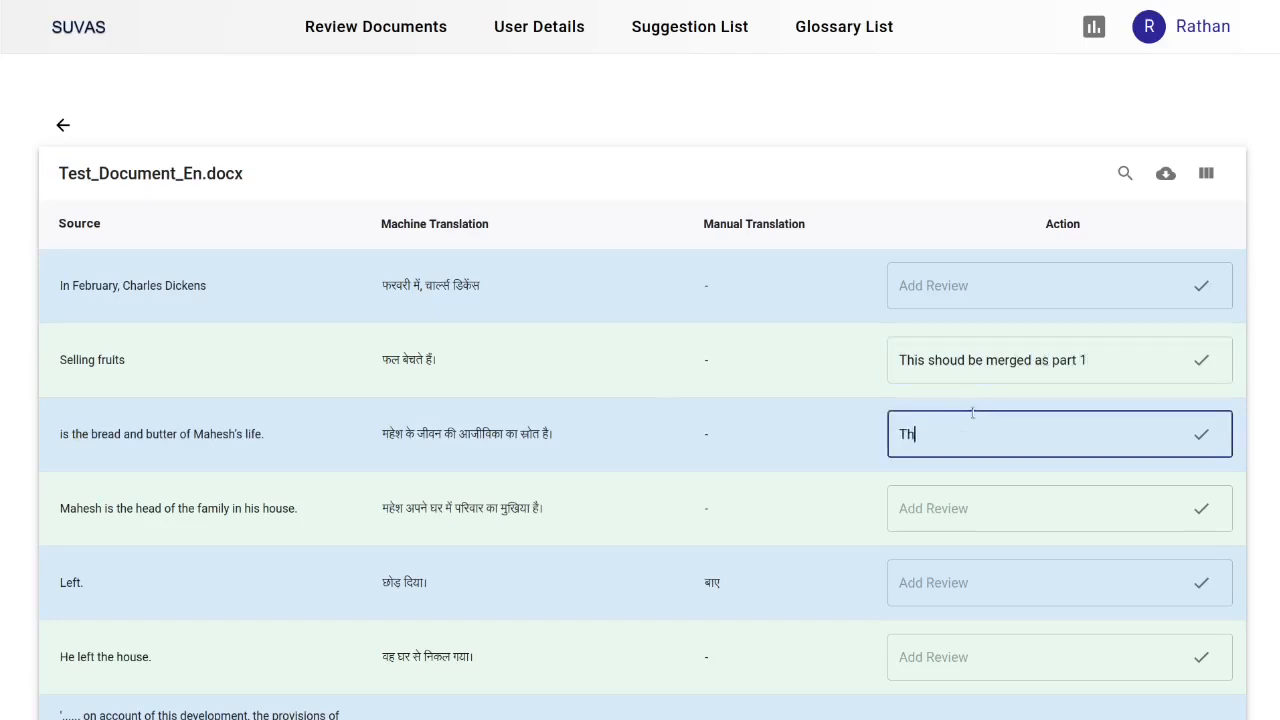
pyautogui.press('BackSpace')
pyautogui.press('BackSpace')
pyautogui.press('BackSpace')
pyautogui.write('should be merged as part 2')
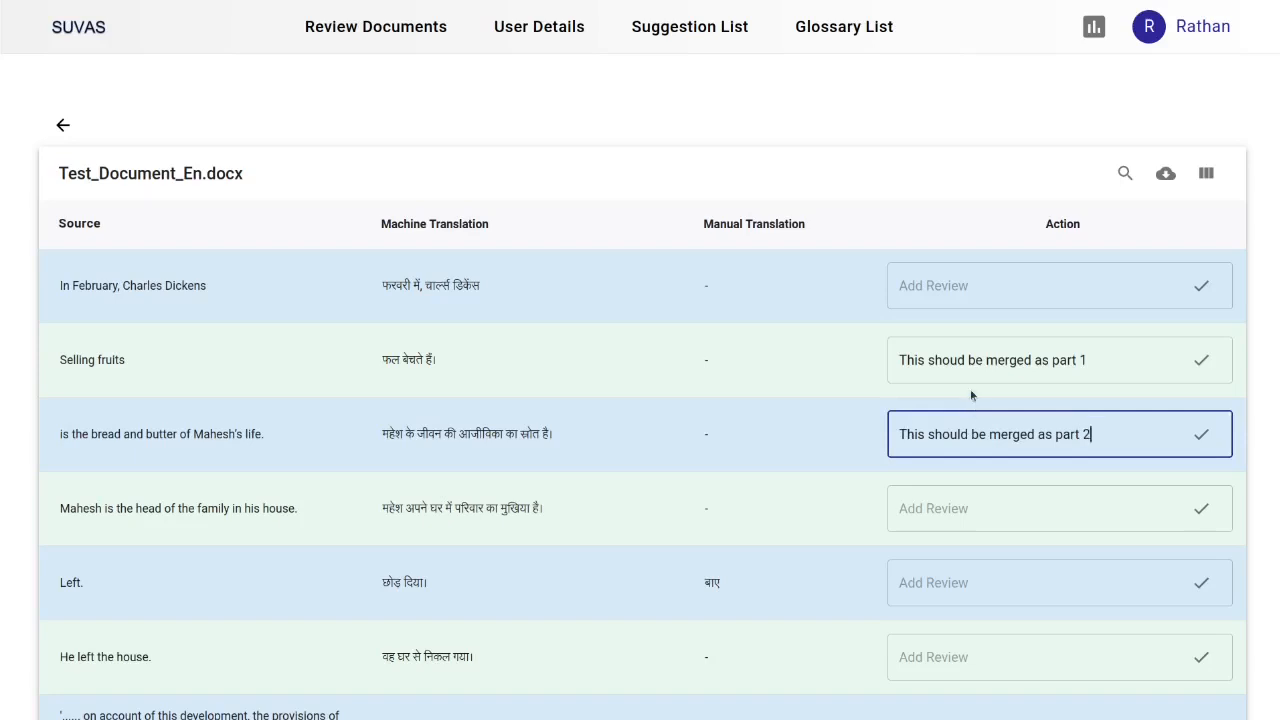
pyautogui.click(970, 392)
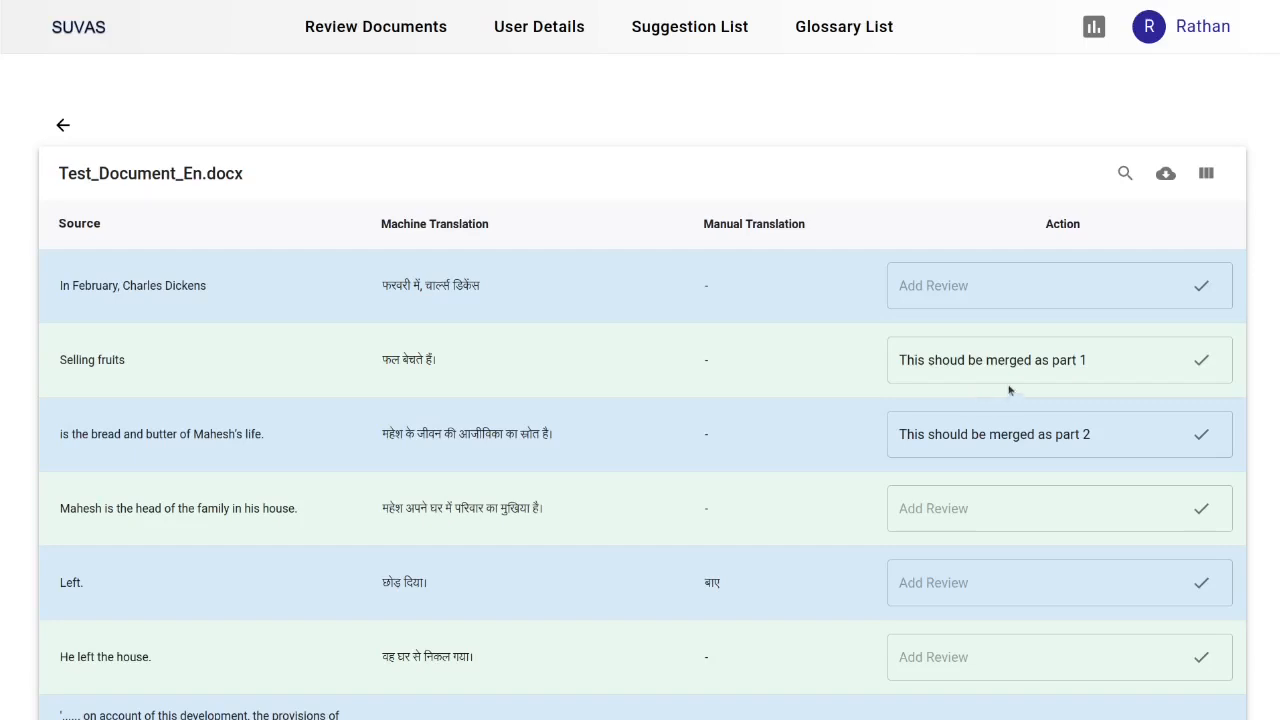
pyautogui.click(1200, 370)
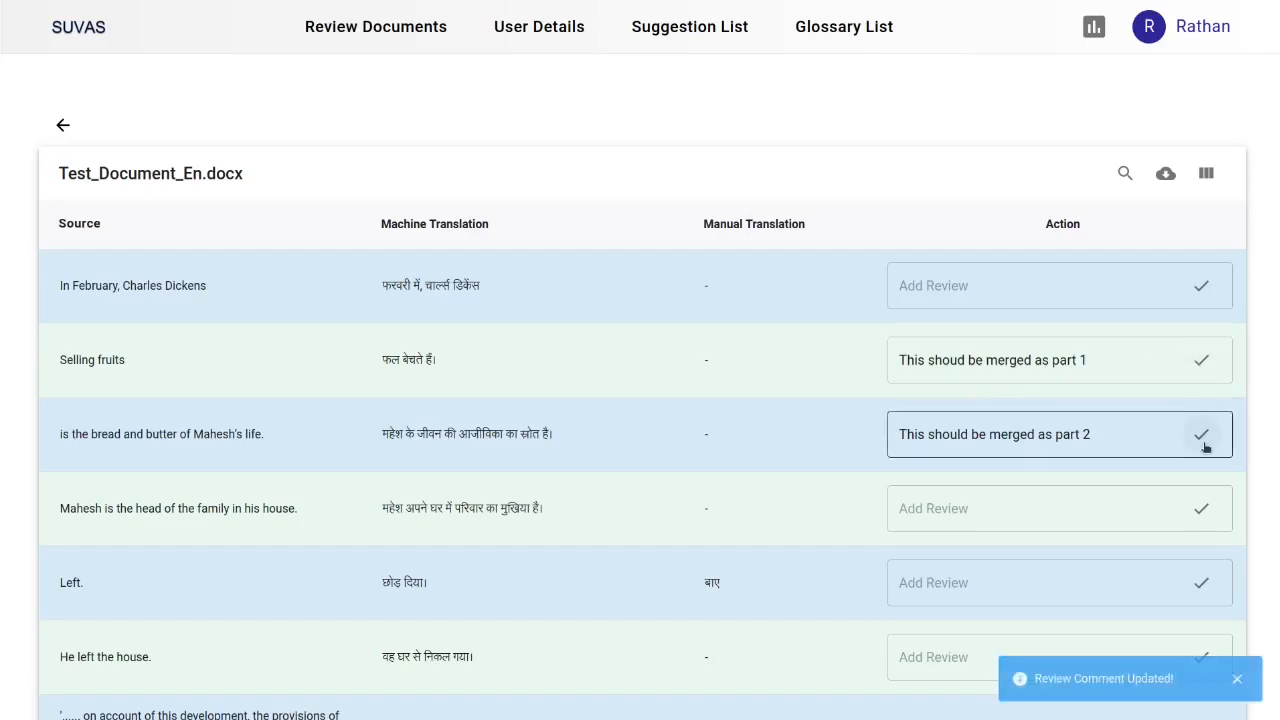
pyautogui.click(1202, 446)
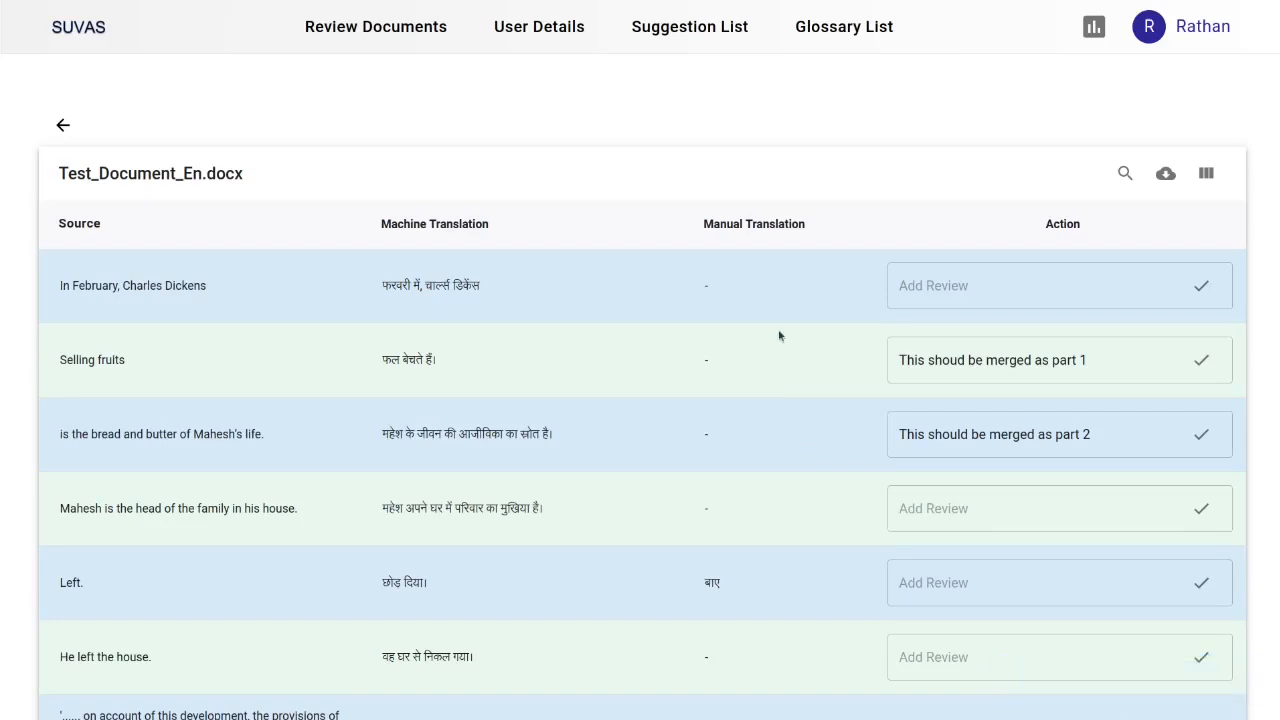
# Send the reviewed document back to the translator for correction and confirm
pyautogui.scroll(-2, 779, 336)
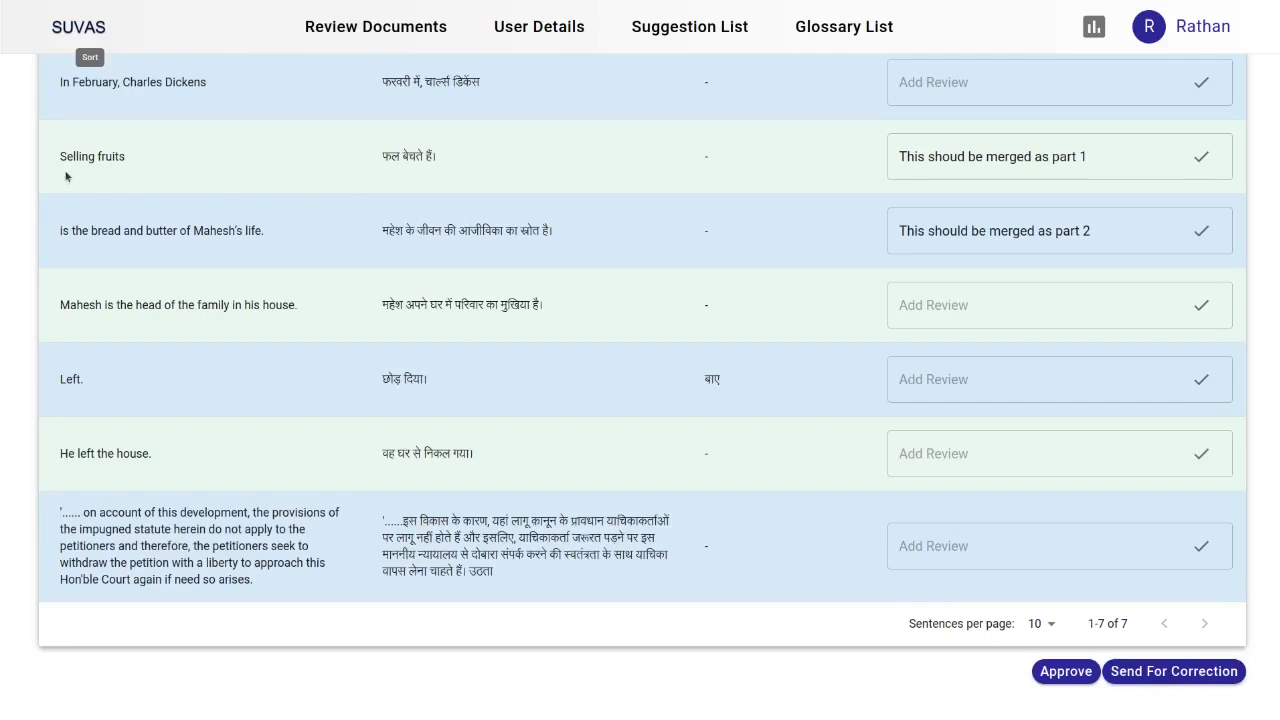
pyautogui.moveTo(58, 158); pyautogui.dragTo(717, 240)
pyautogui.click(717, 240)
pyautogui.click(1178, 673)
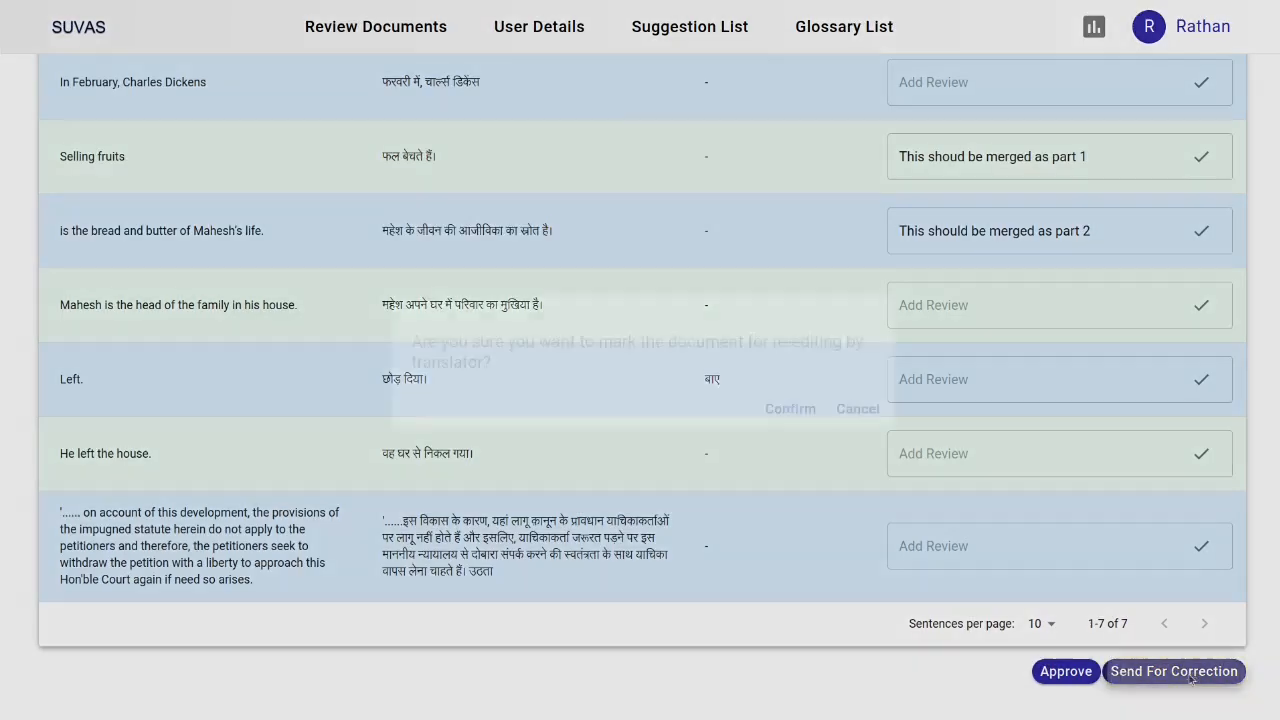
pyautogui.click(779, 411)
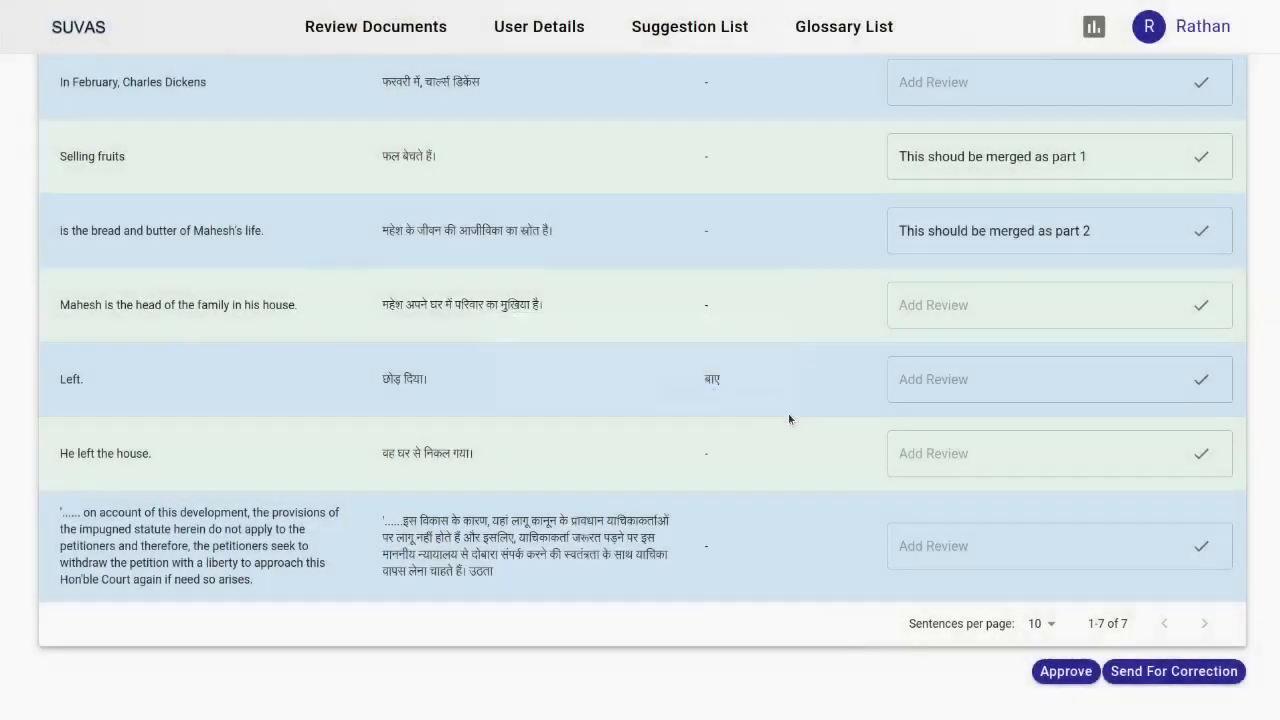